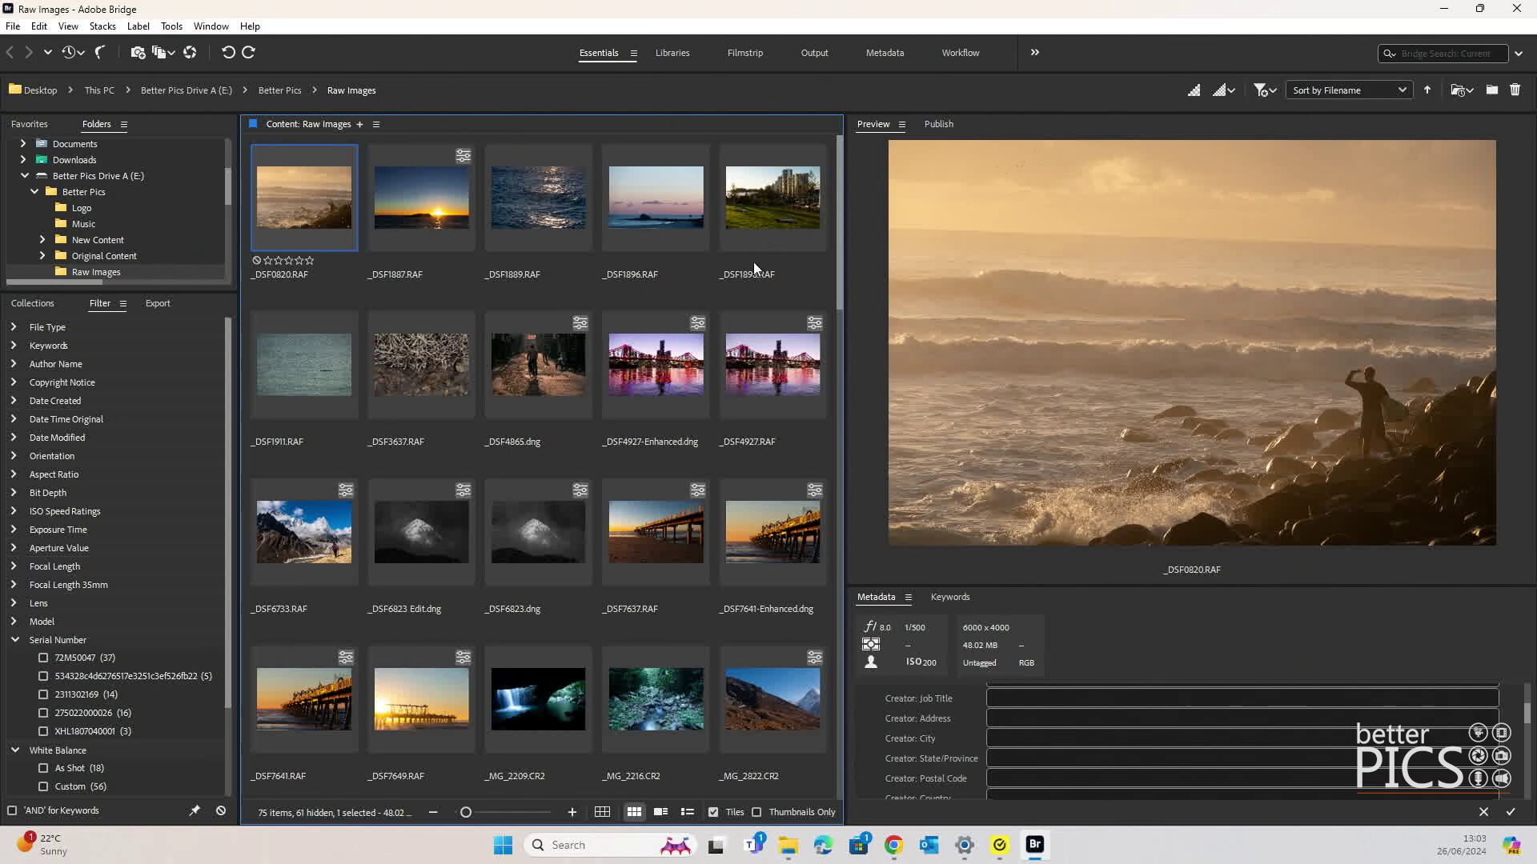
- Filter the Raw Images folder to its 10 five-star images and select _DSF0820.RAF
scroll(690, 355, "down", 5)
scroll(694, 353, "down", 2)
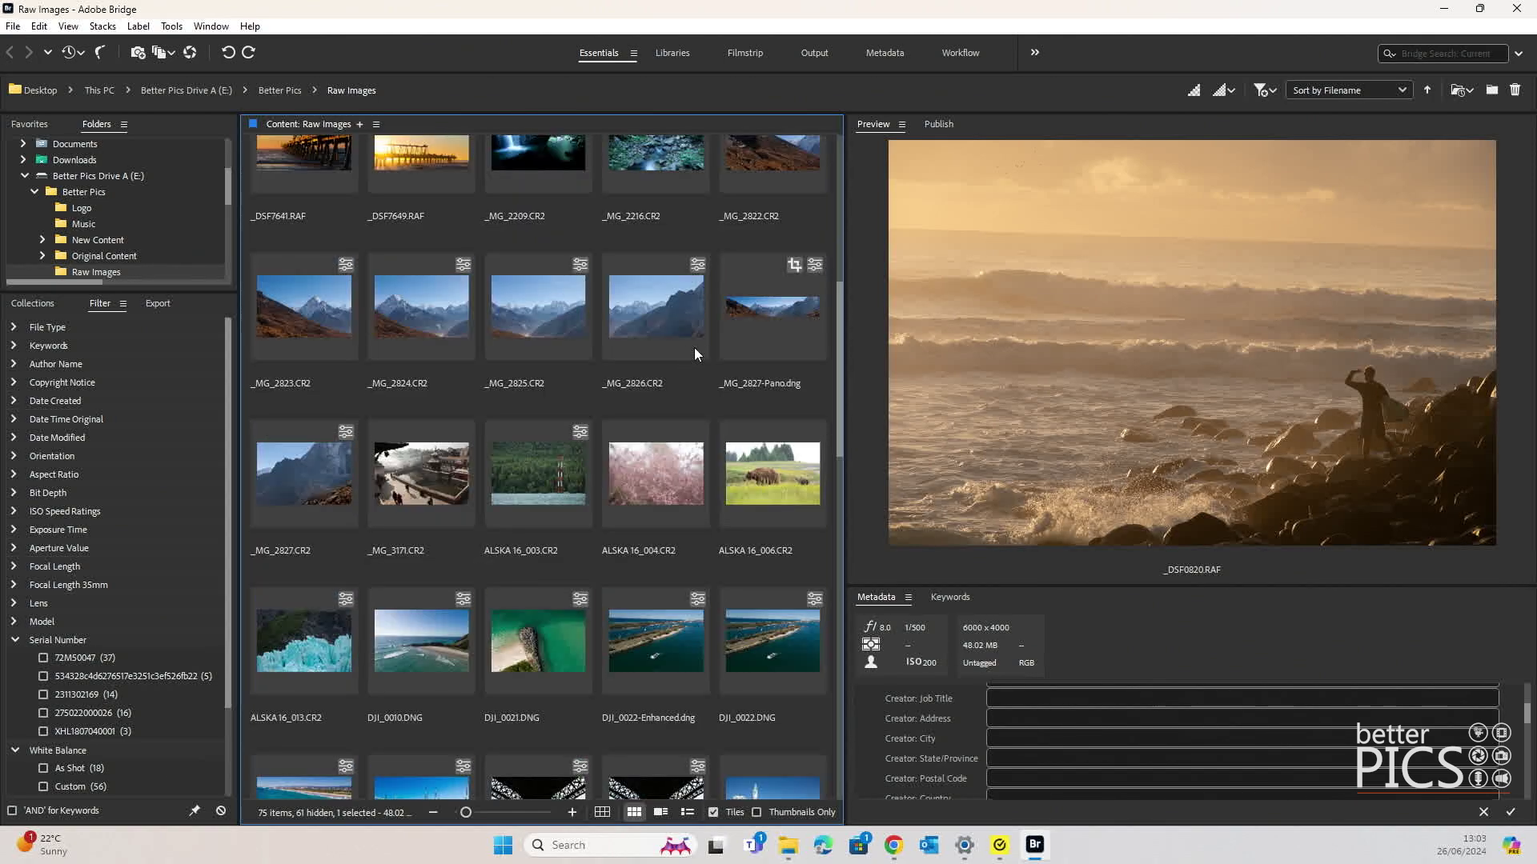
scroll(694, 352, "down", 10)
scroll(694, 347, "up", 12)
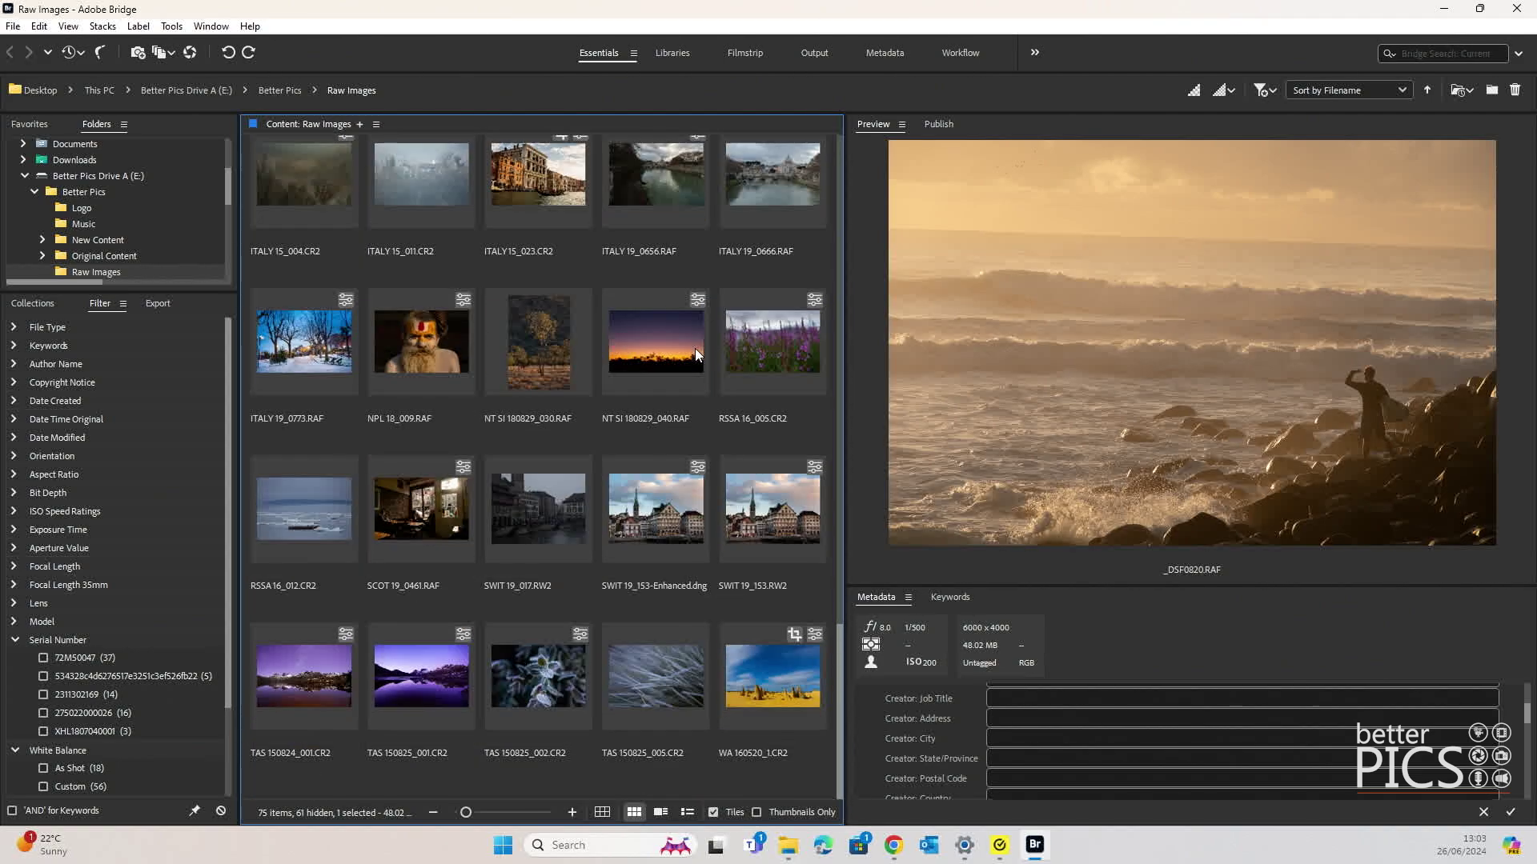
scroll(666, 343, "up", 4)
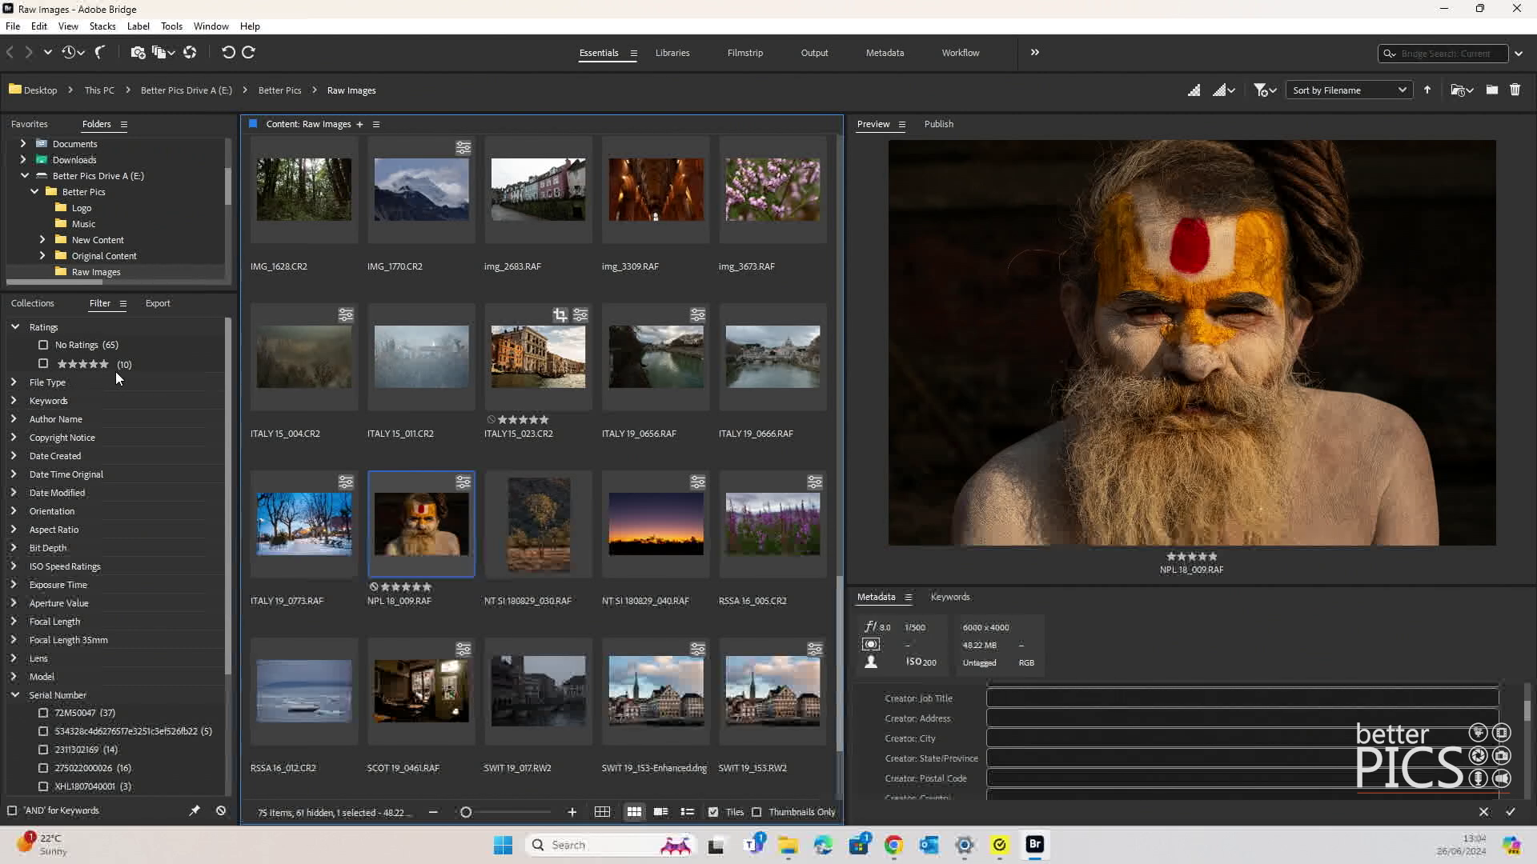
left_click(42, 365)
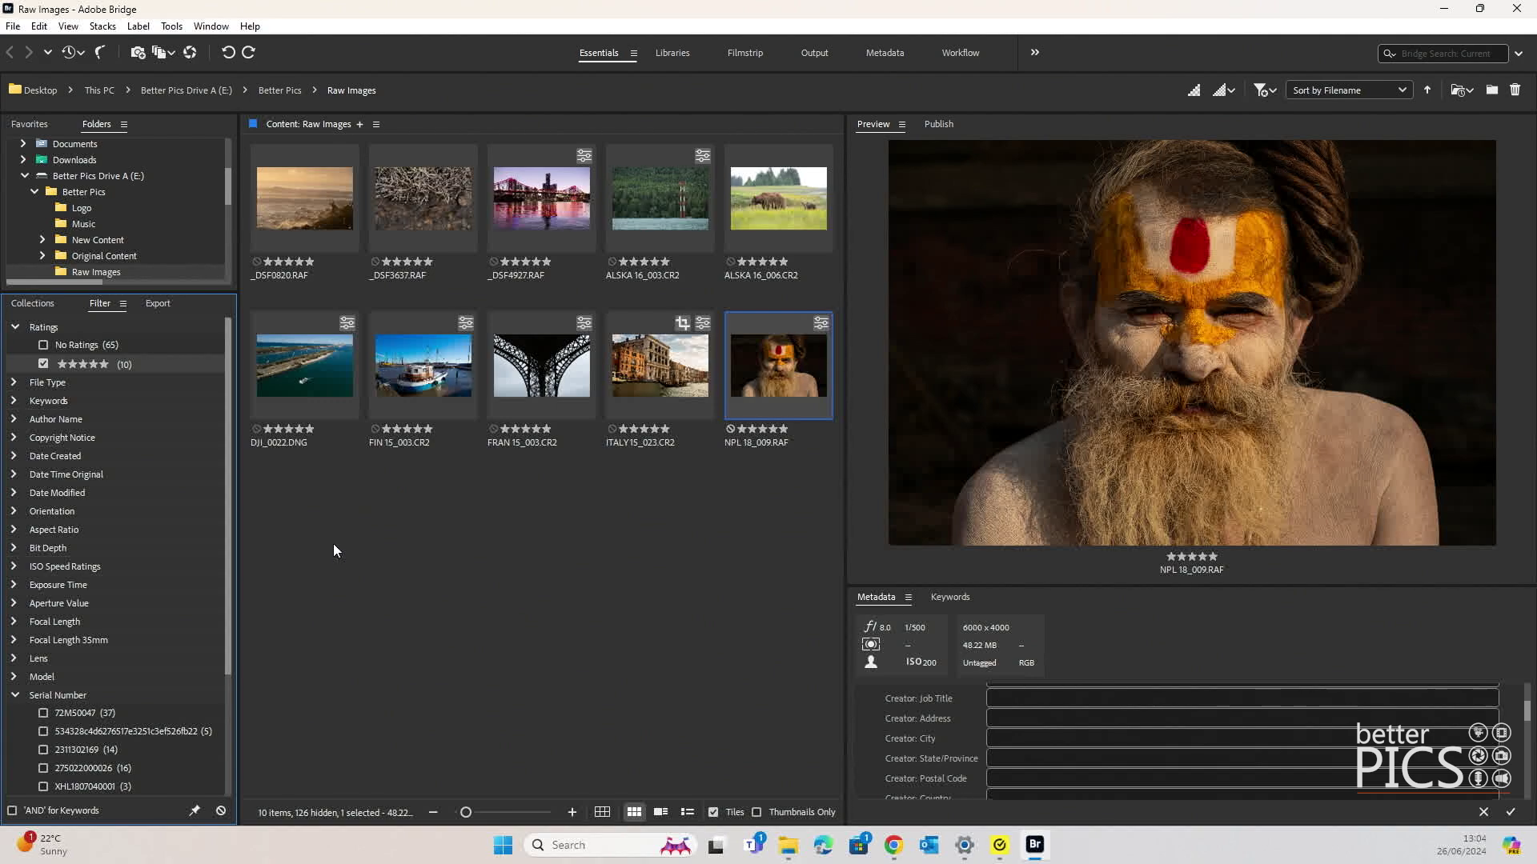
left_click(299, 216)
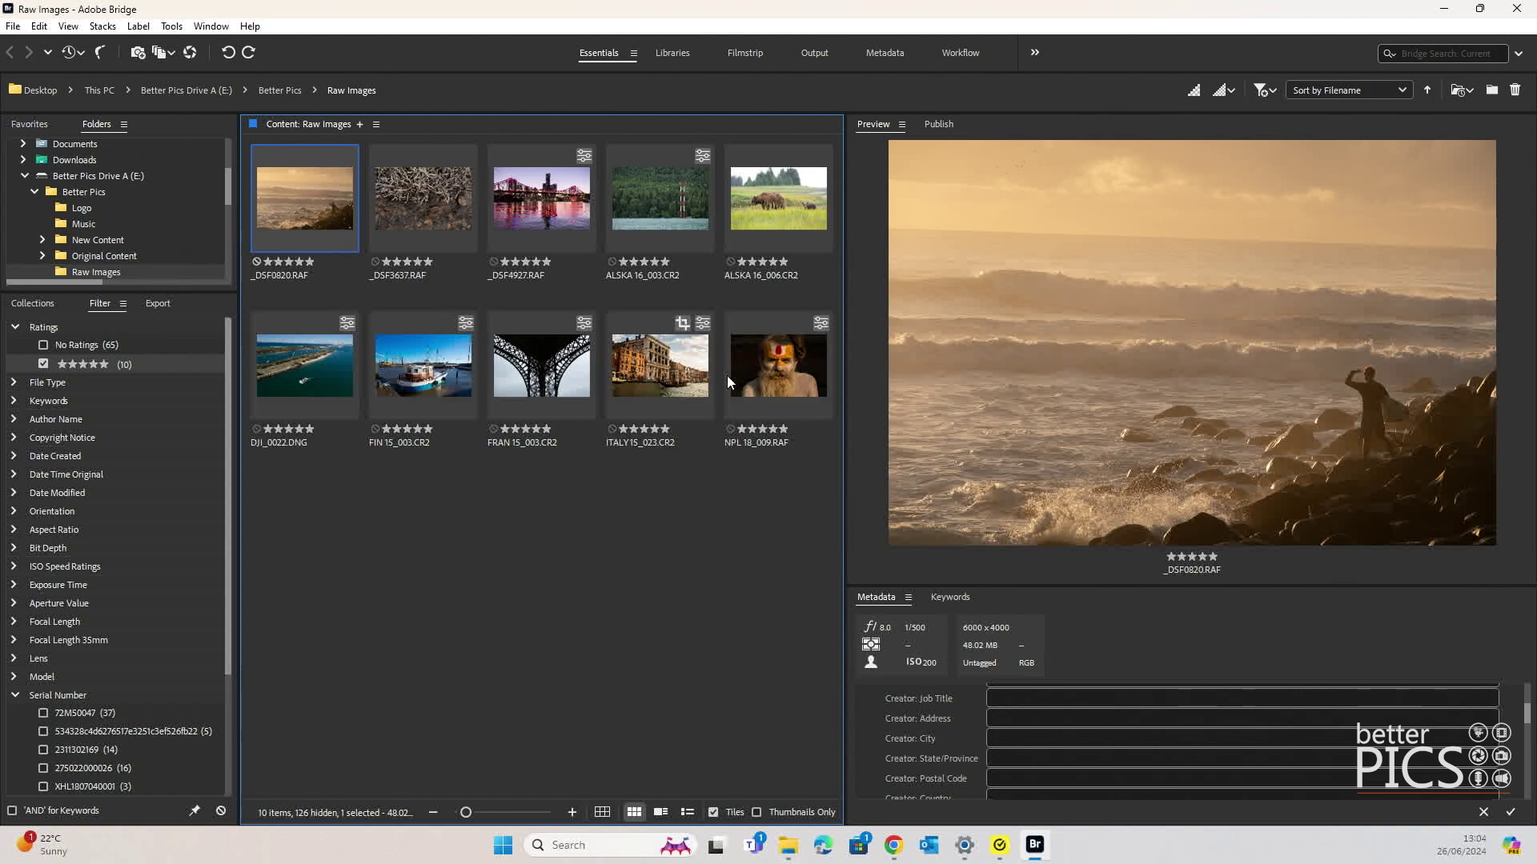
- Select all ten five-star images and bring up their context menu for batch renaming
key("ctrl+a")
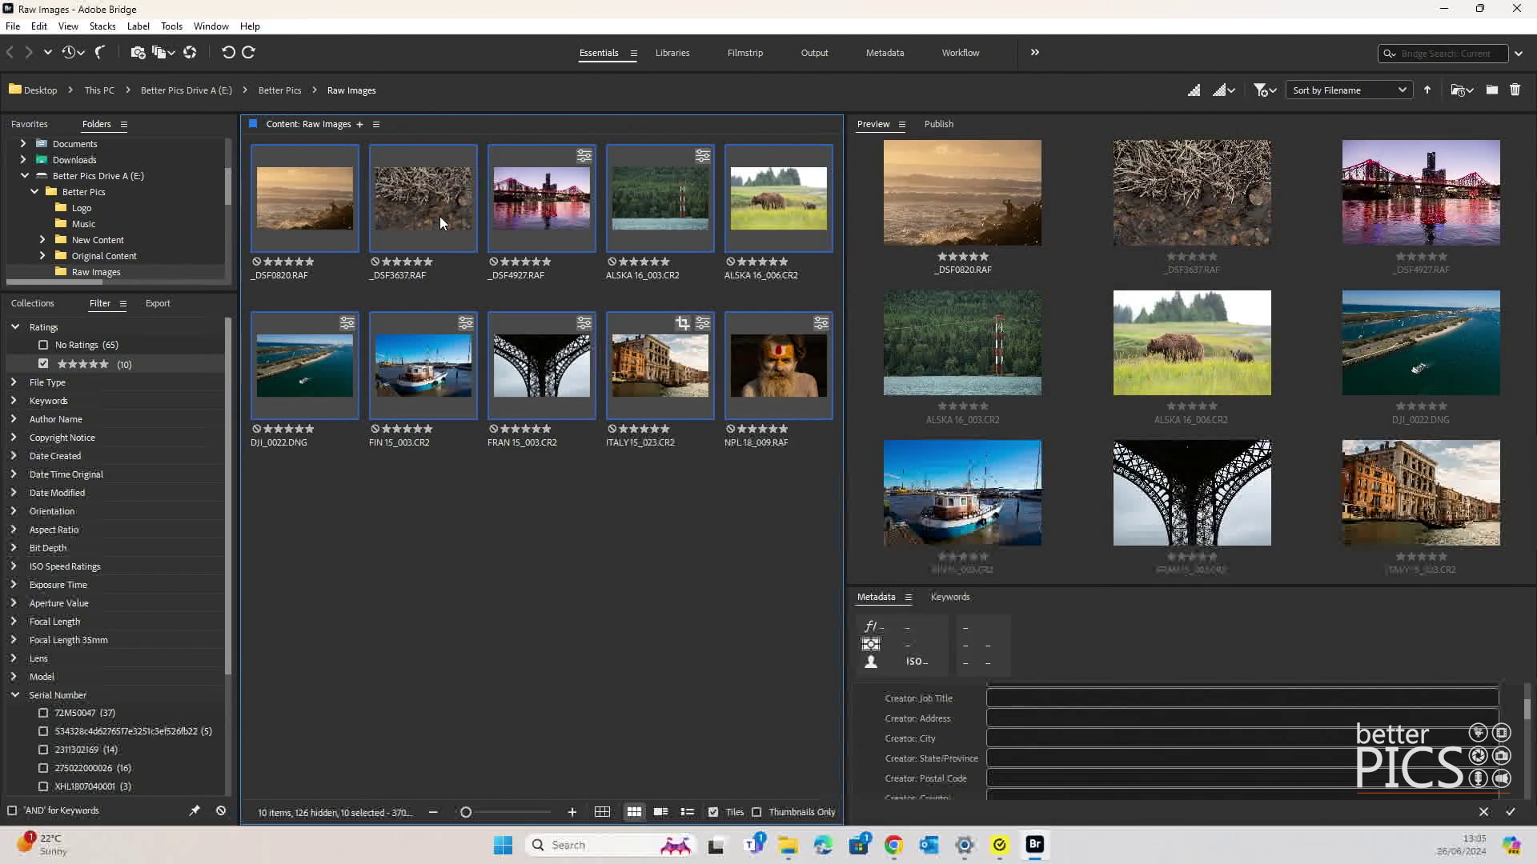
right_click(437, 210)
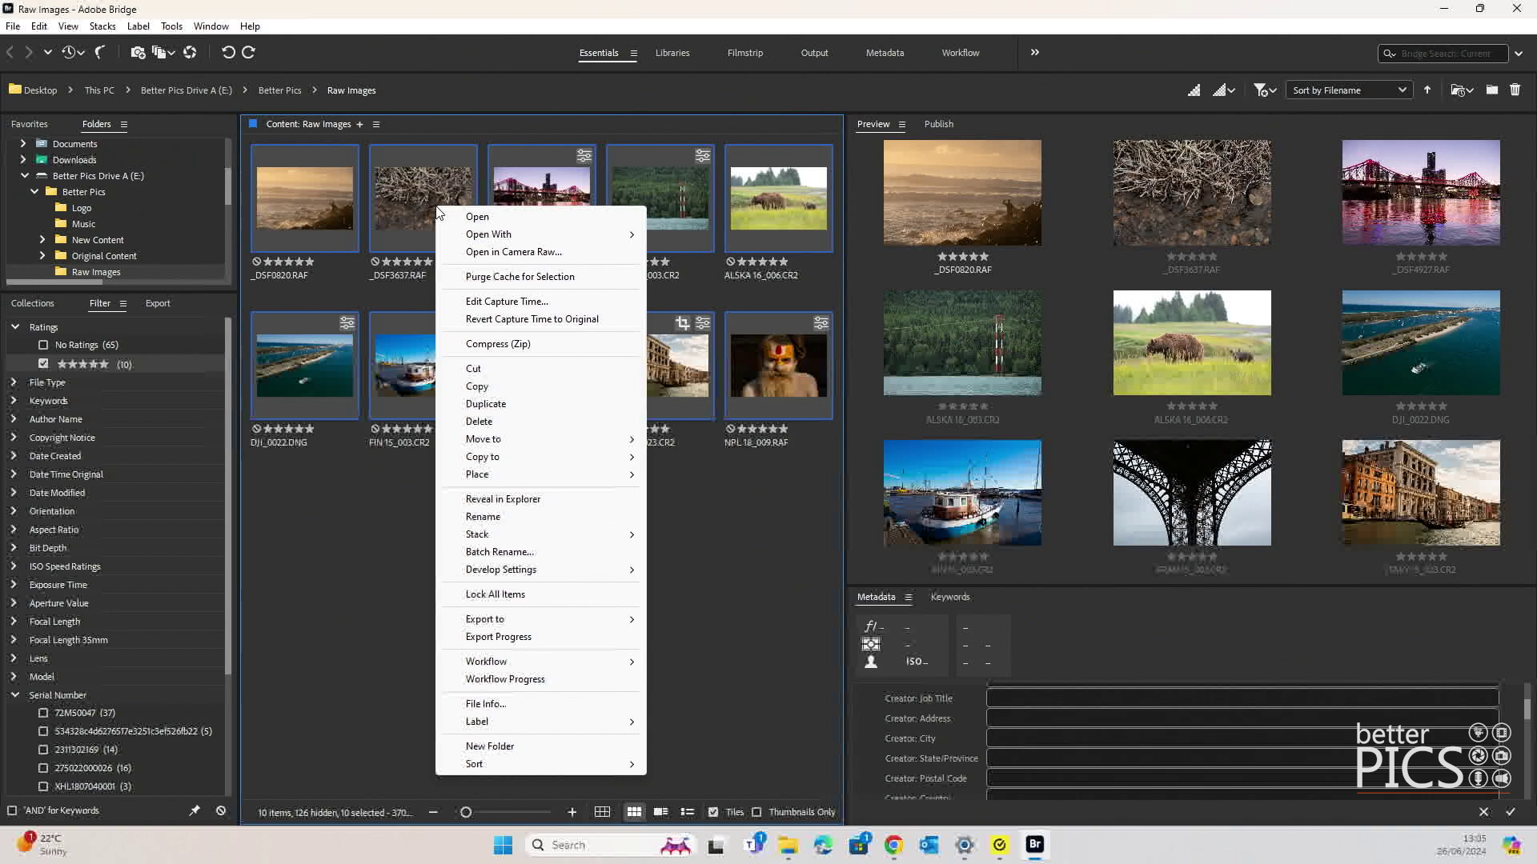
left_click(500, 552)
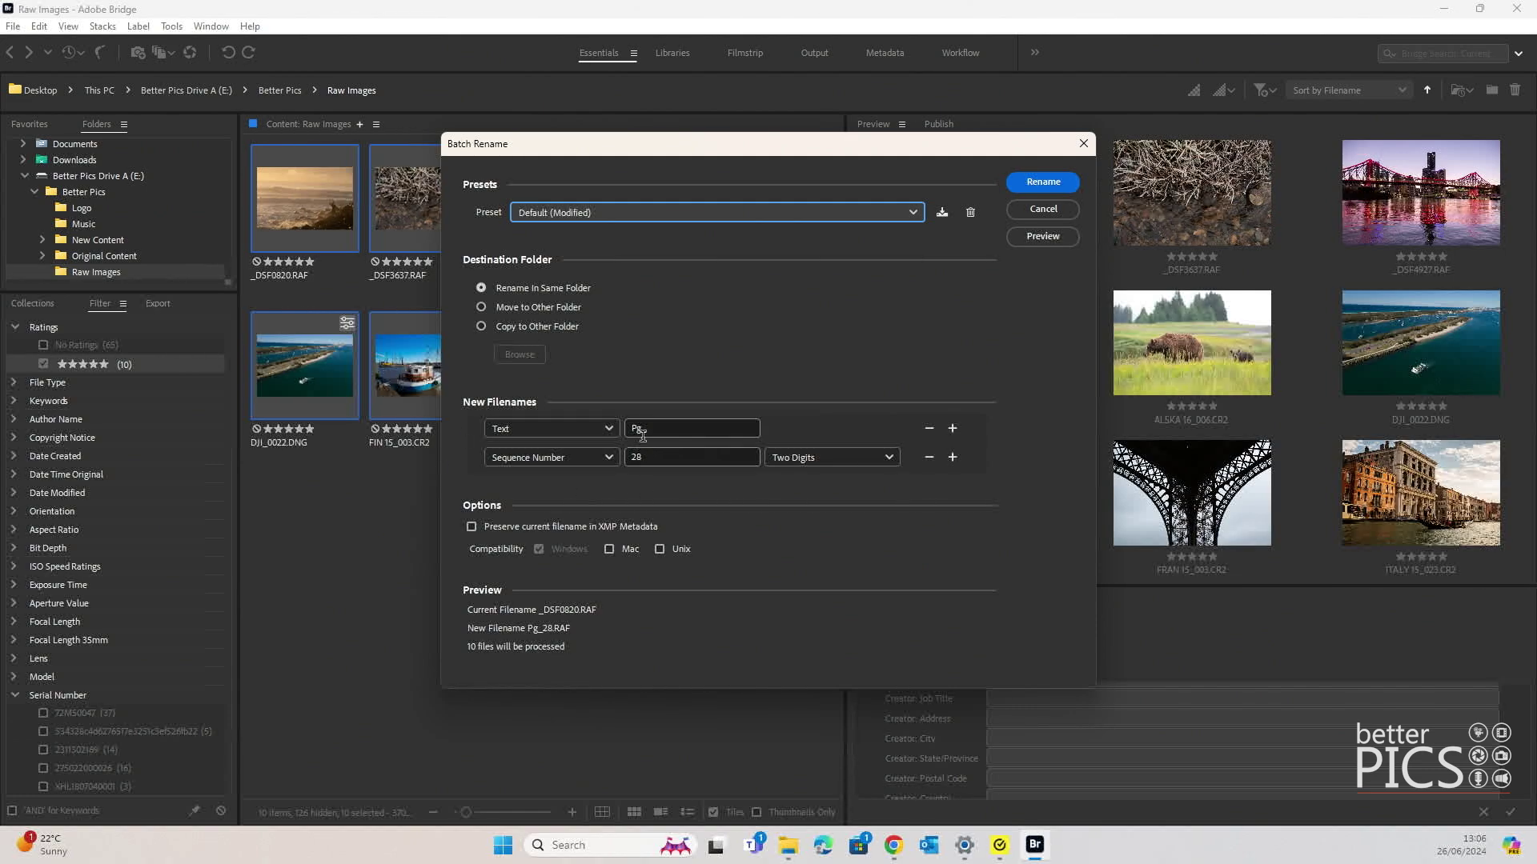
- Change the rename sequence's starting number from 28 to 1
double_click(636, 430)
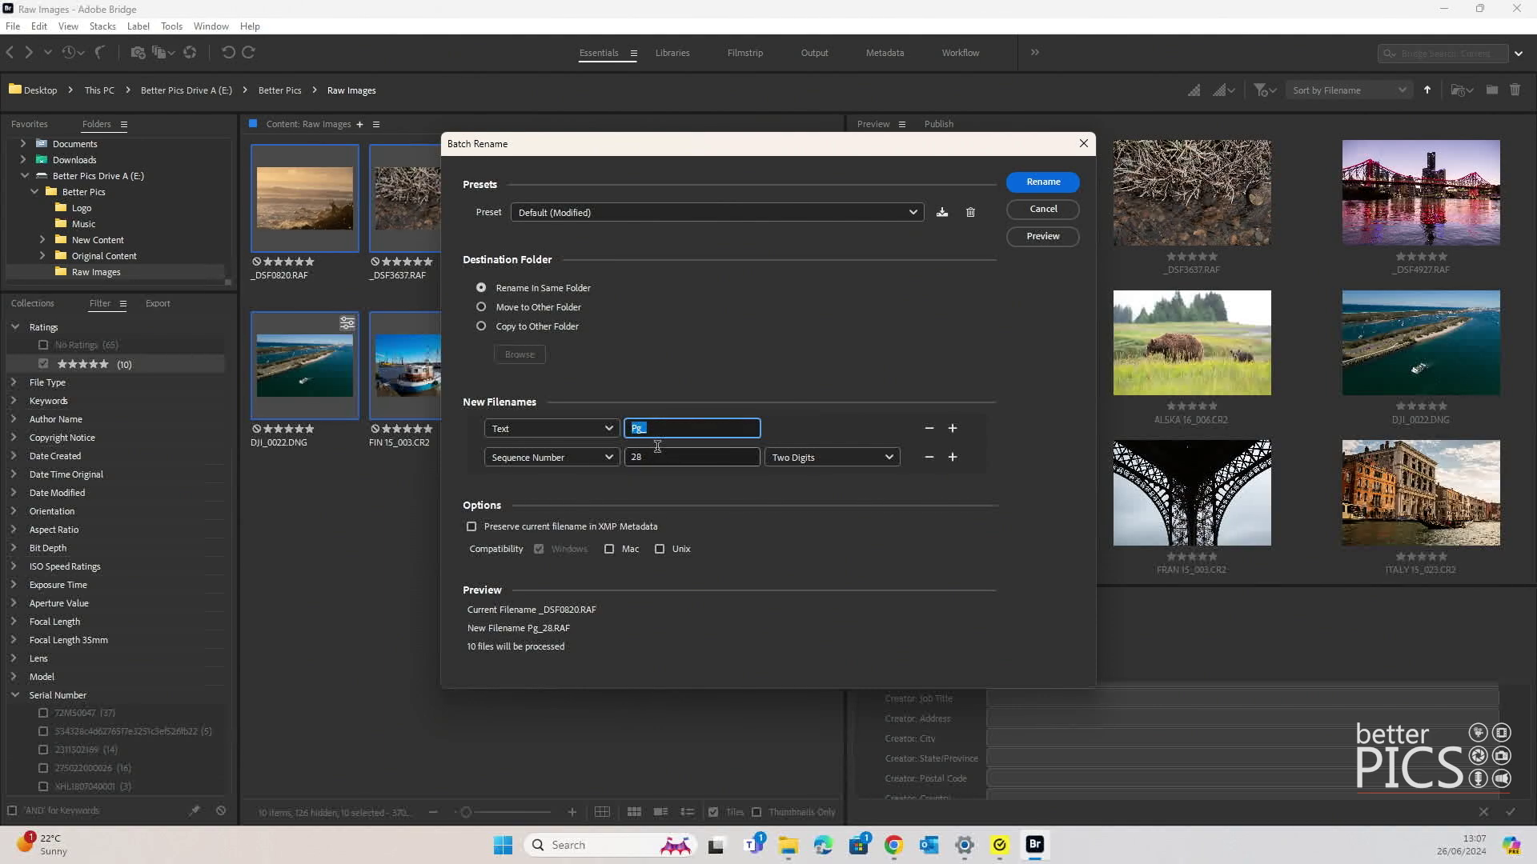
left_click(676, 428)
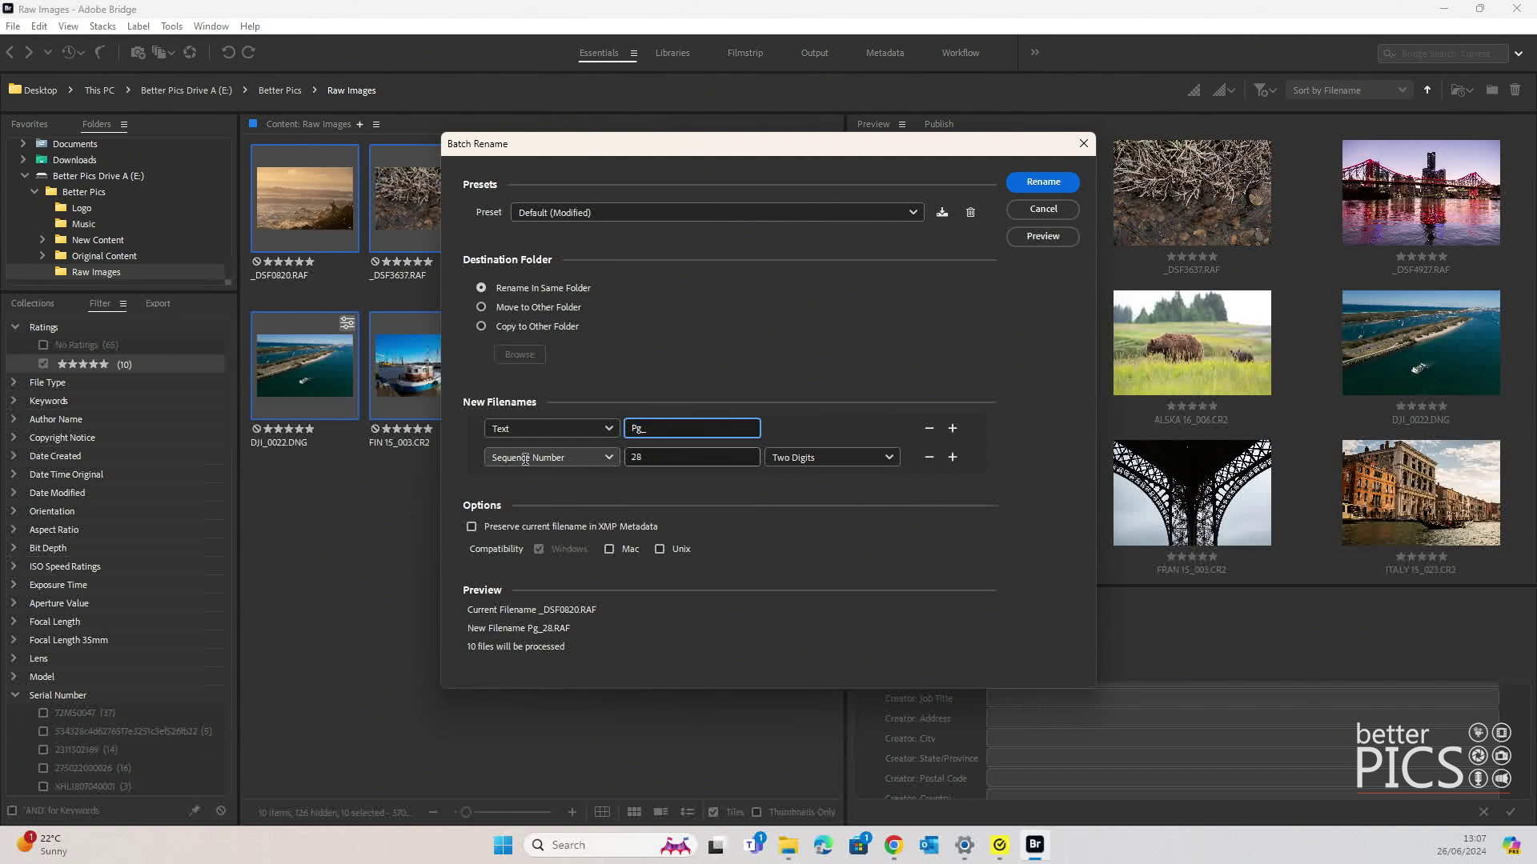
double_click(656, 461)
type("1")
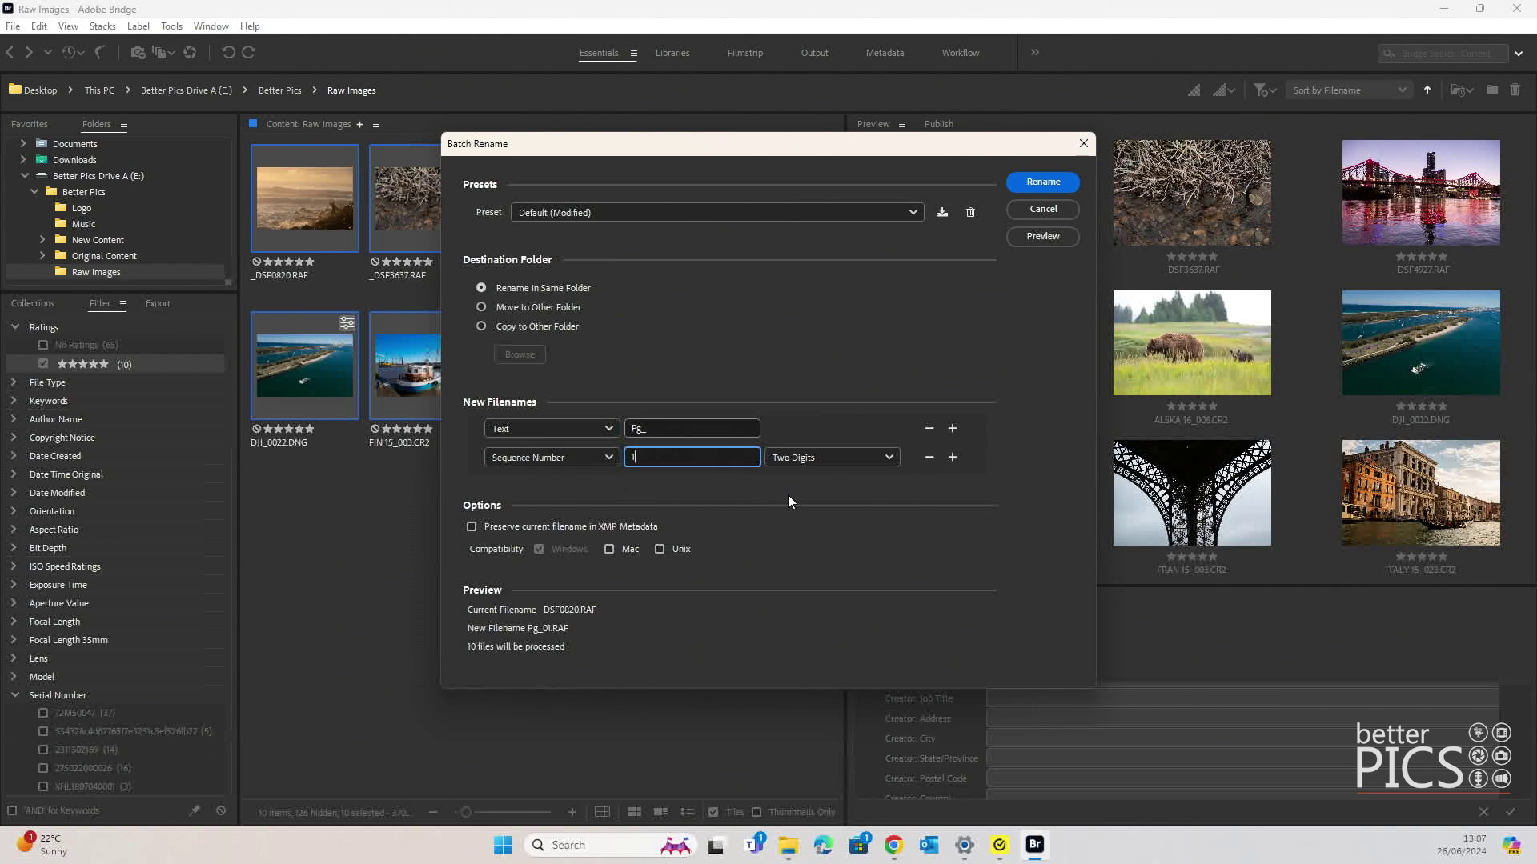
left_click(806, 477)
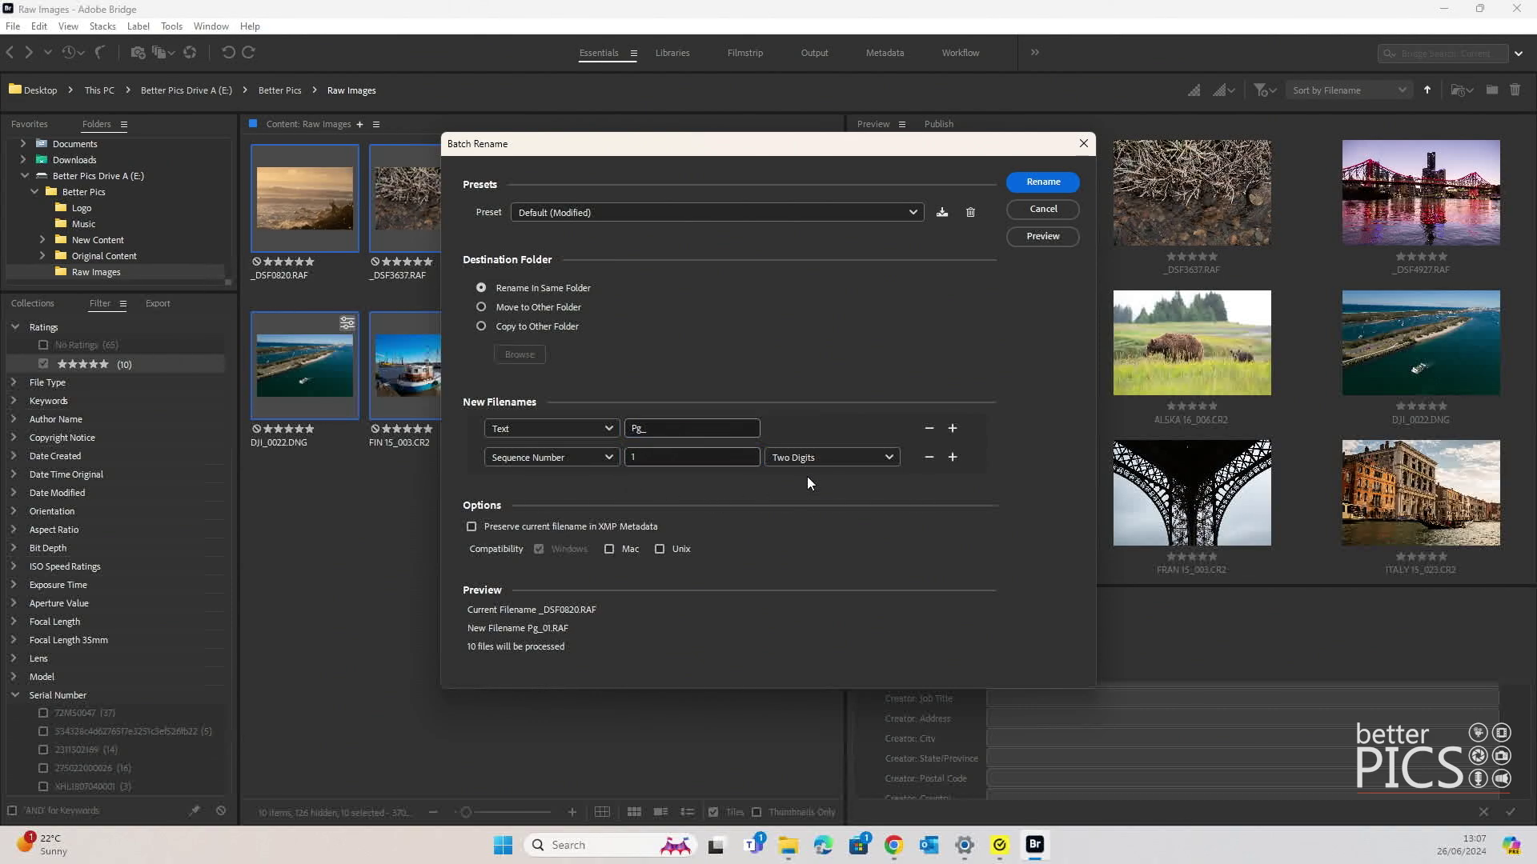
- Try Four Digits for the sequence length, then set it back to Two Digits
left_click(877, 456)
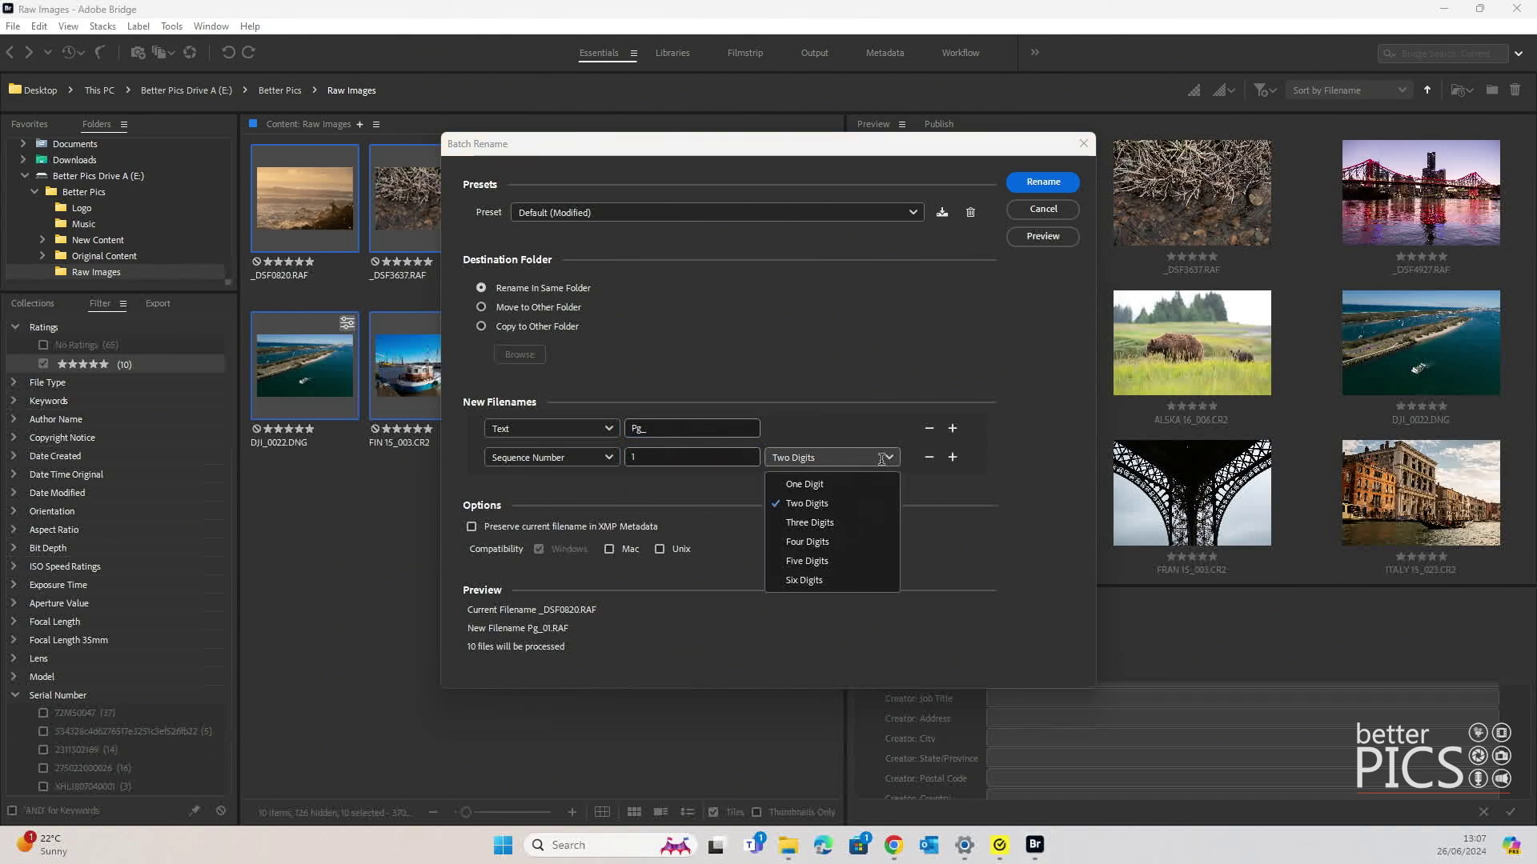
left_click(829, 543)
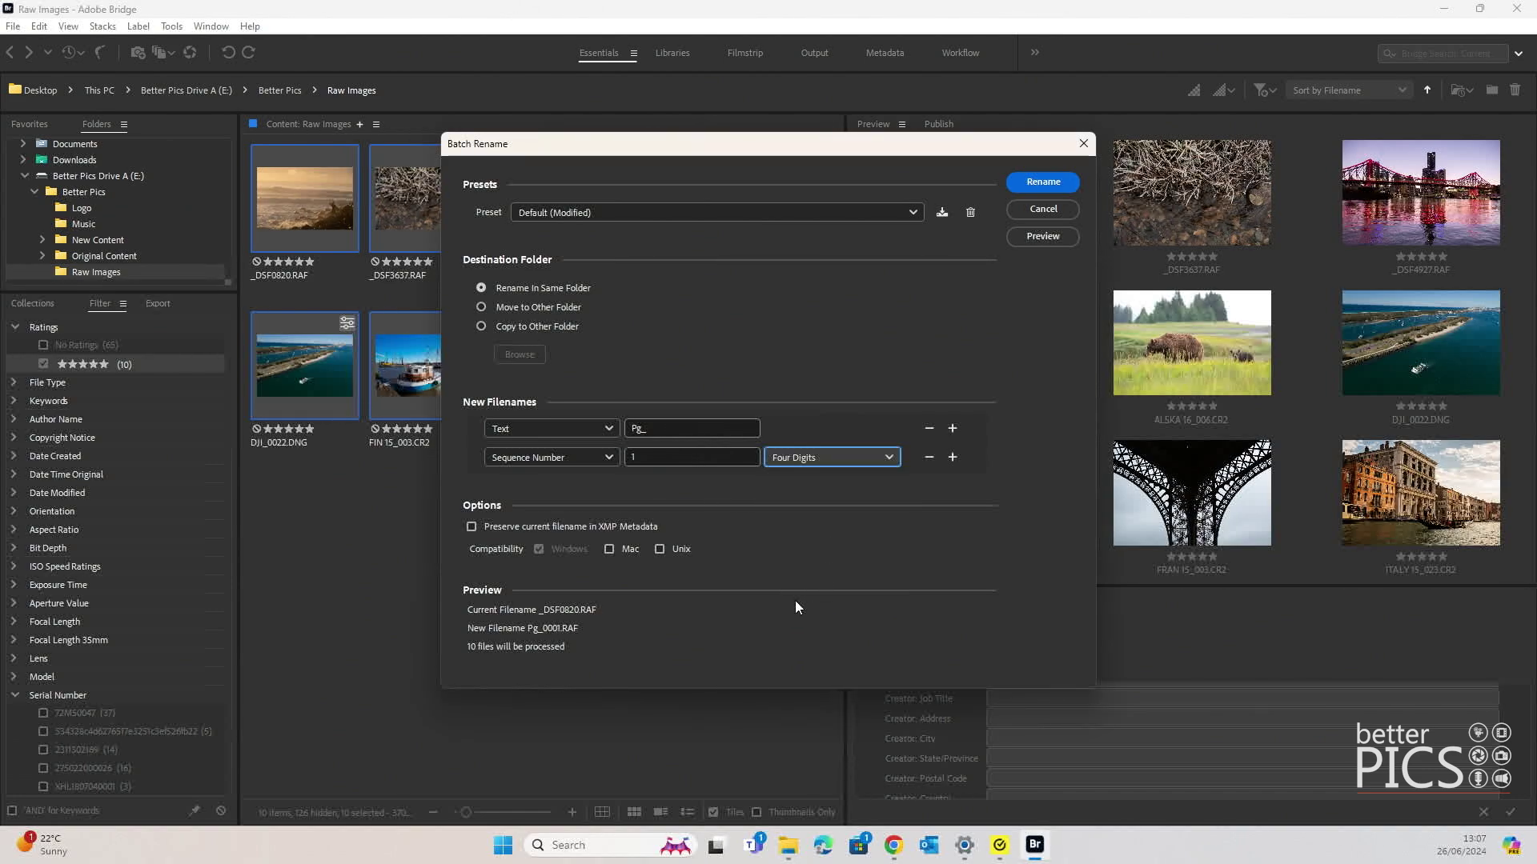
left_click(885, 457)
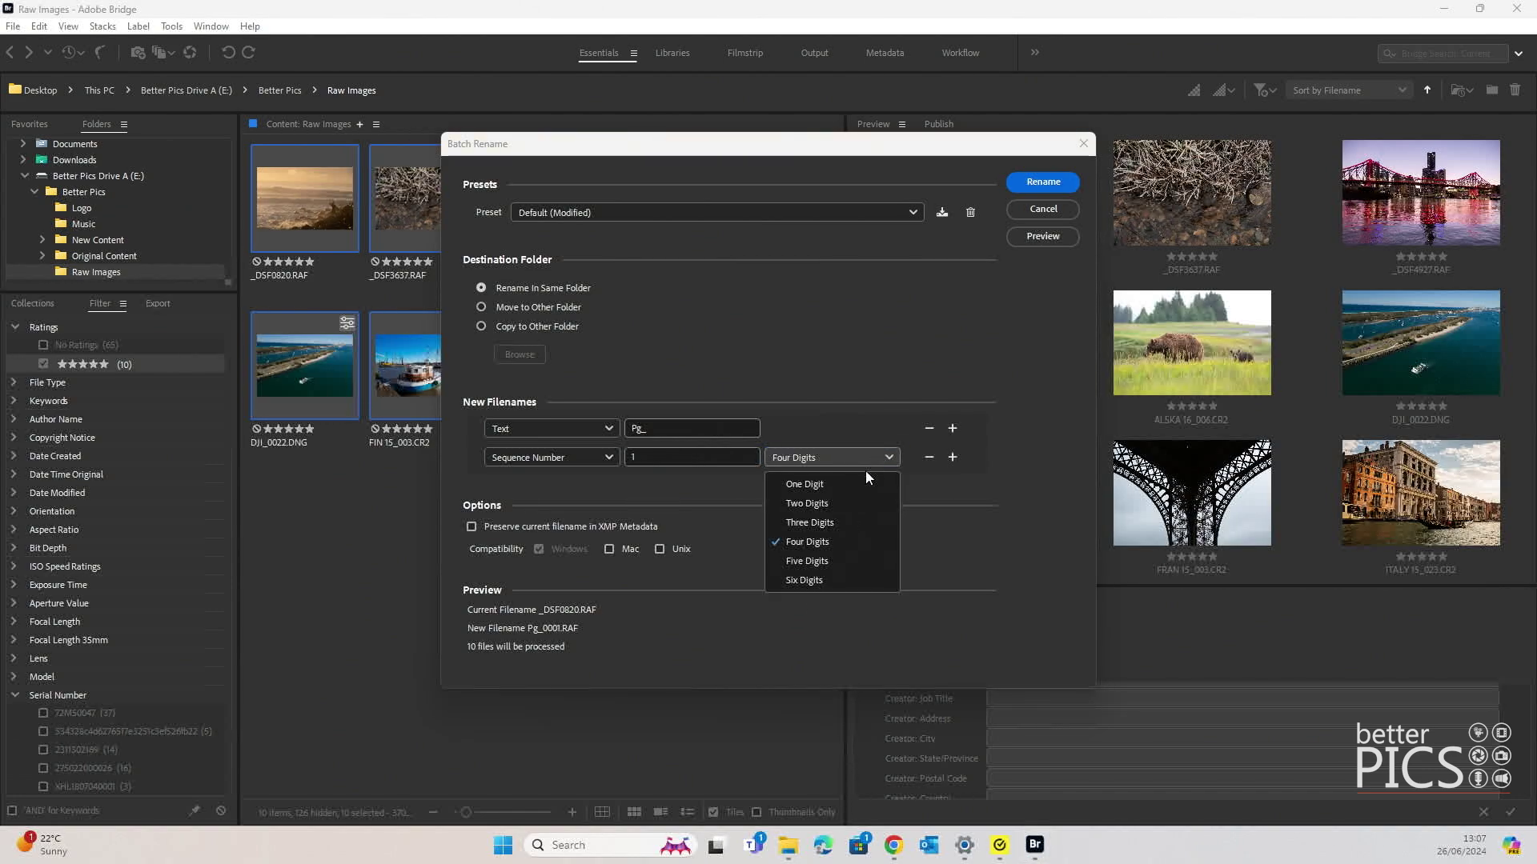
left_click(815, 501)
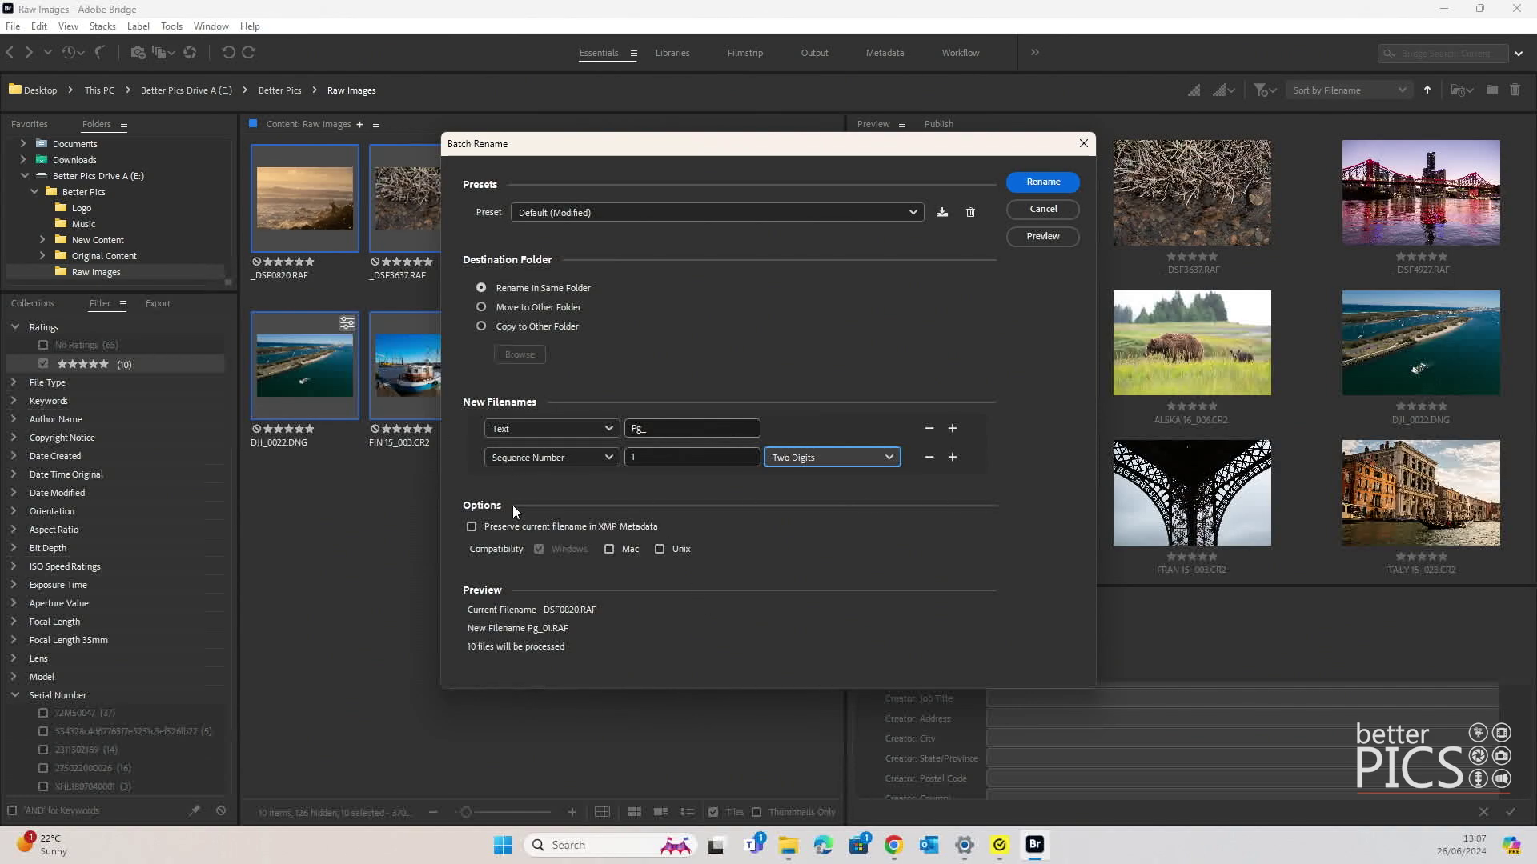
left_click(606, 427)
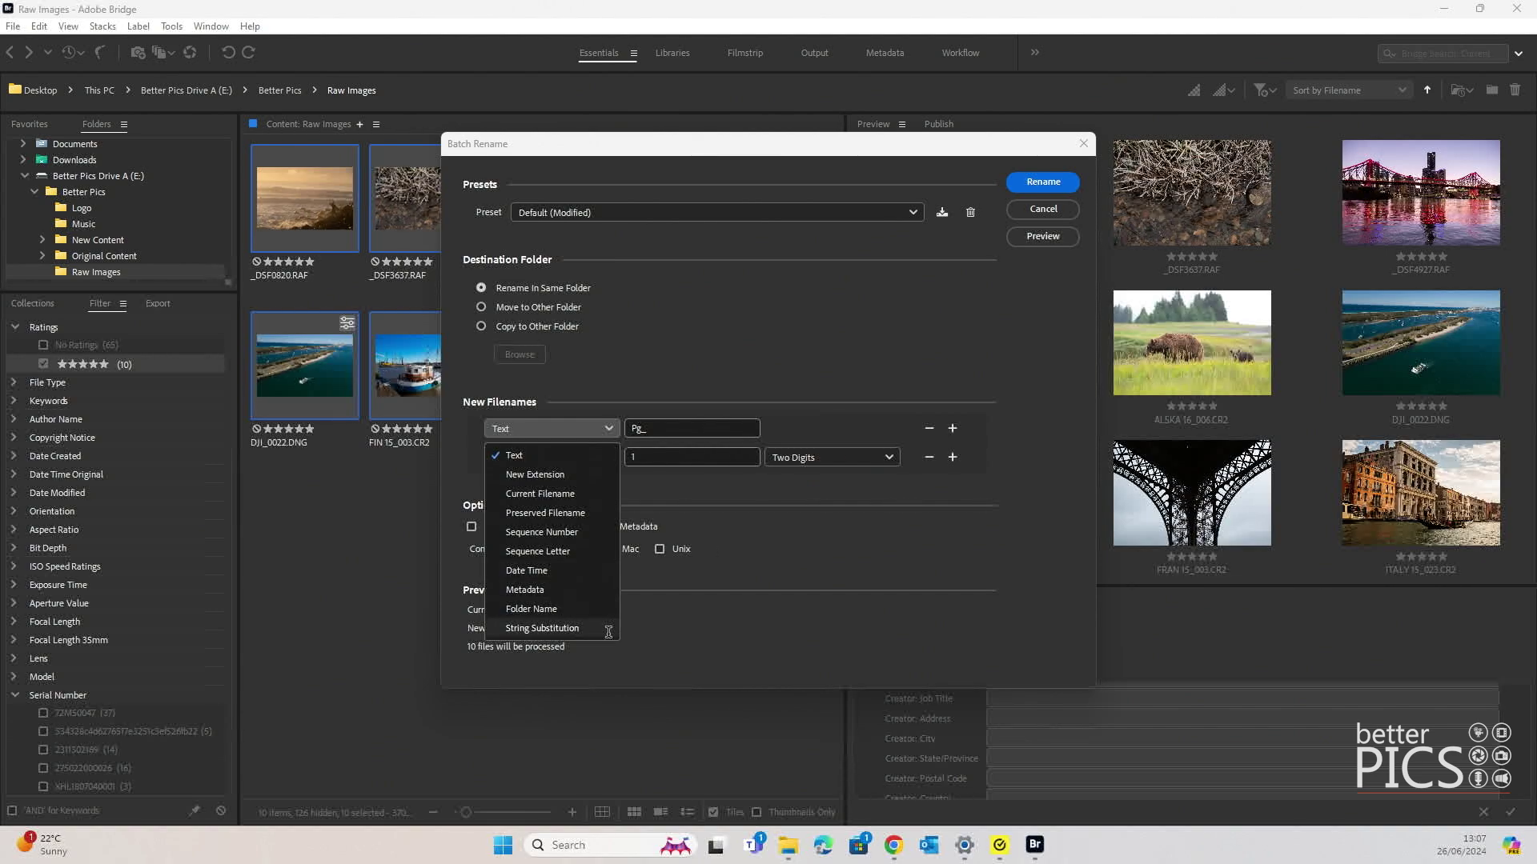
- Keep the first filename part as Text and replace the Pg_ prefix with Image_
left_click(570, 456)
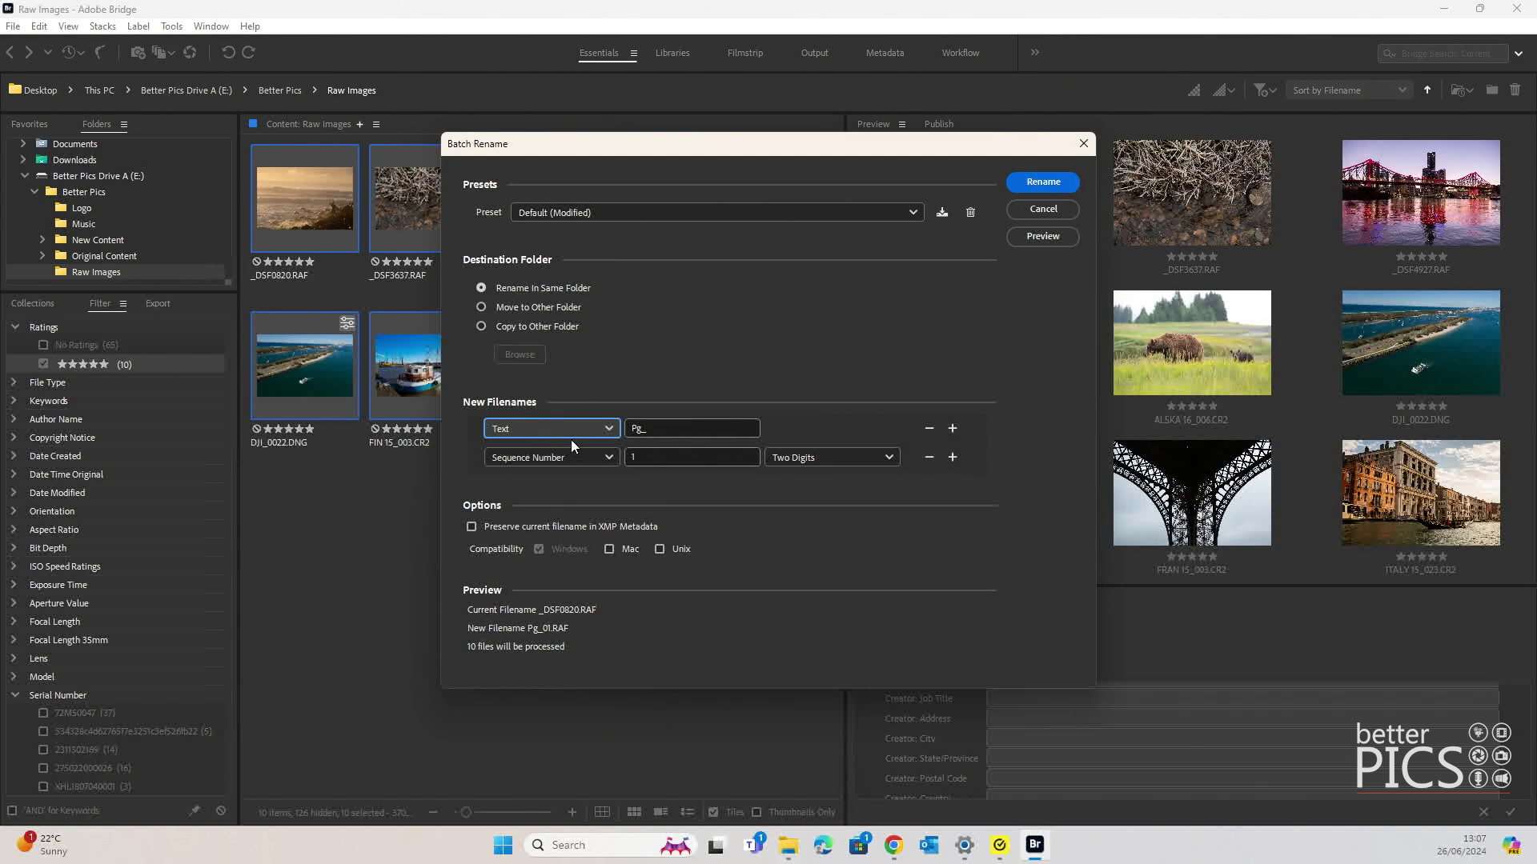
left_click(640, 429)
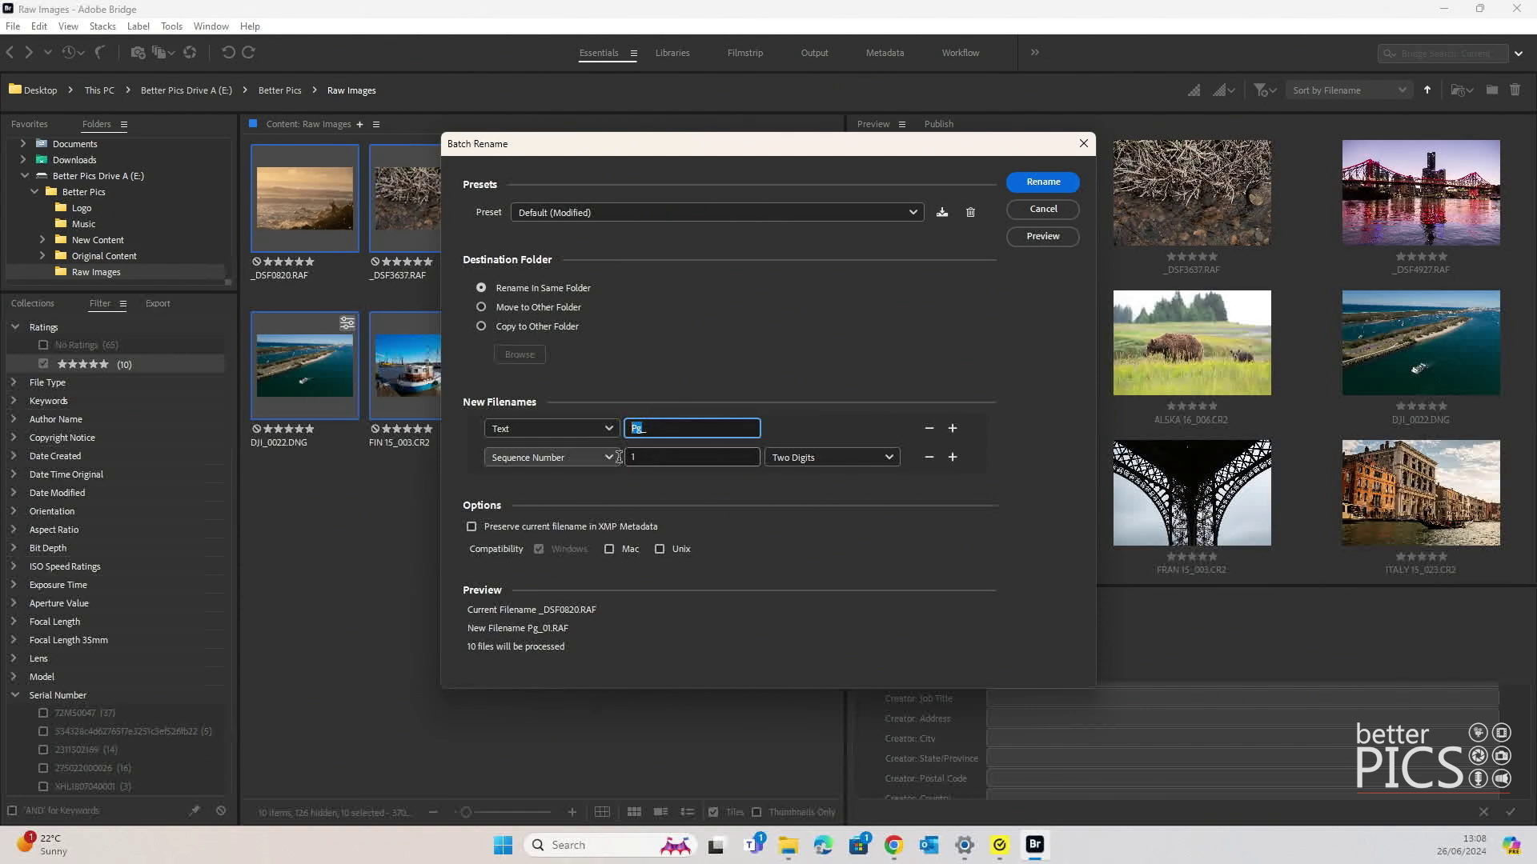
type("Image_")
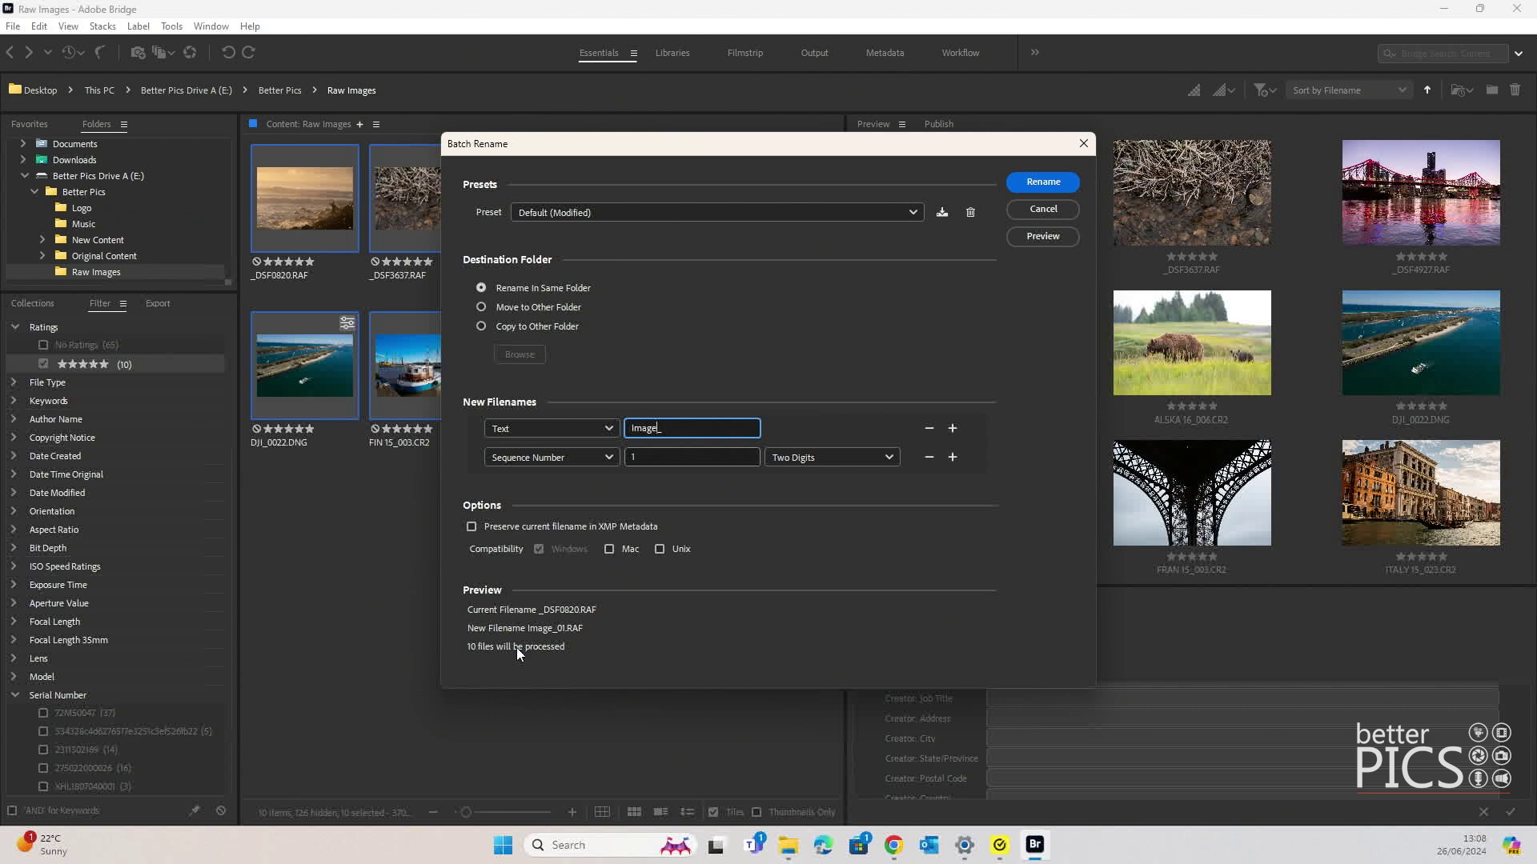
- Apply the batch rename to the ten files and show the sort order list
left_click(1044, 183)
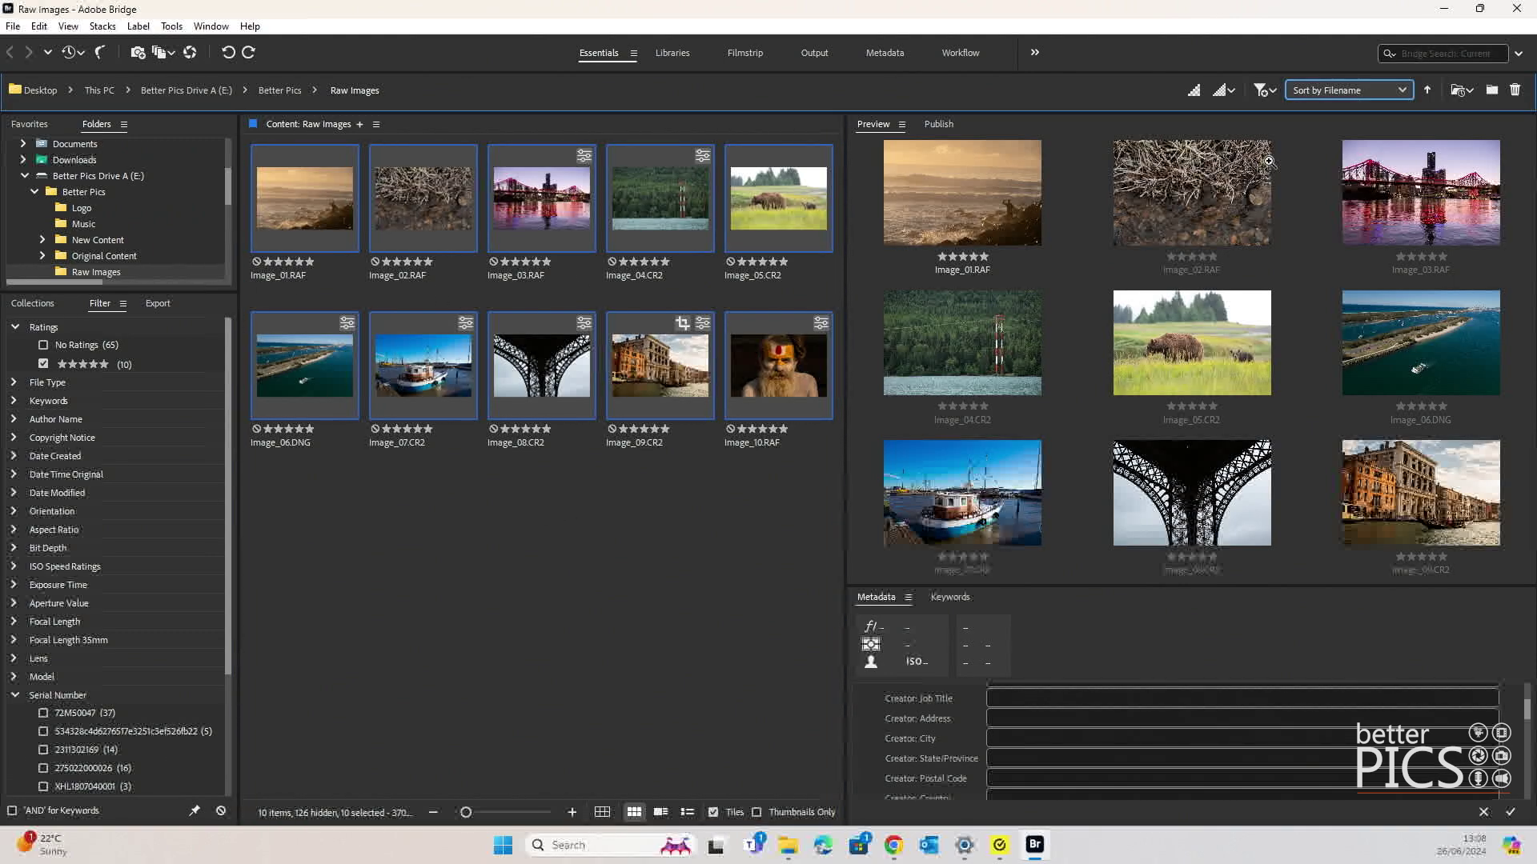
left_click(1389, 90)
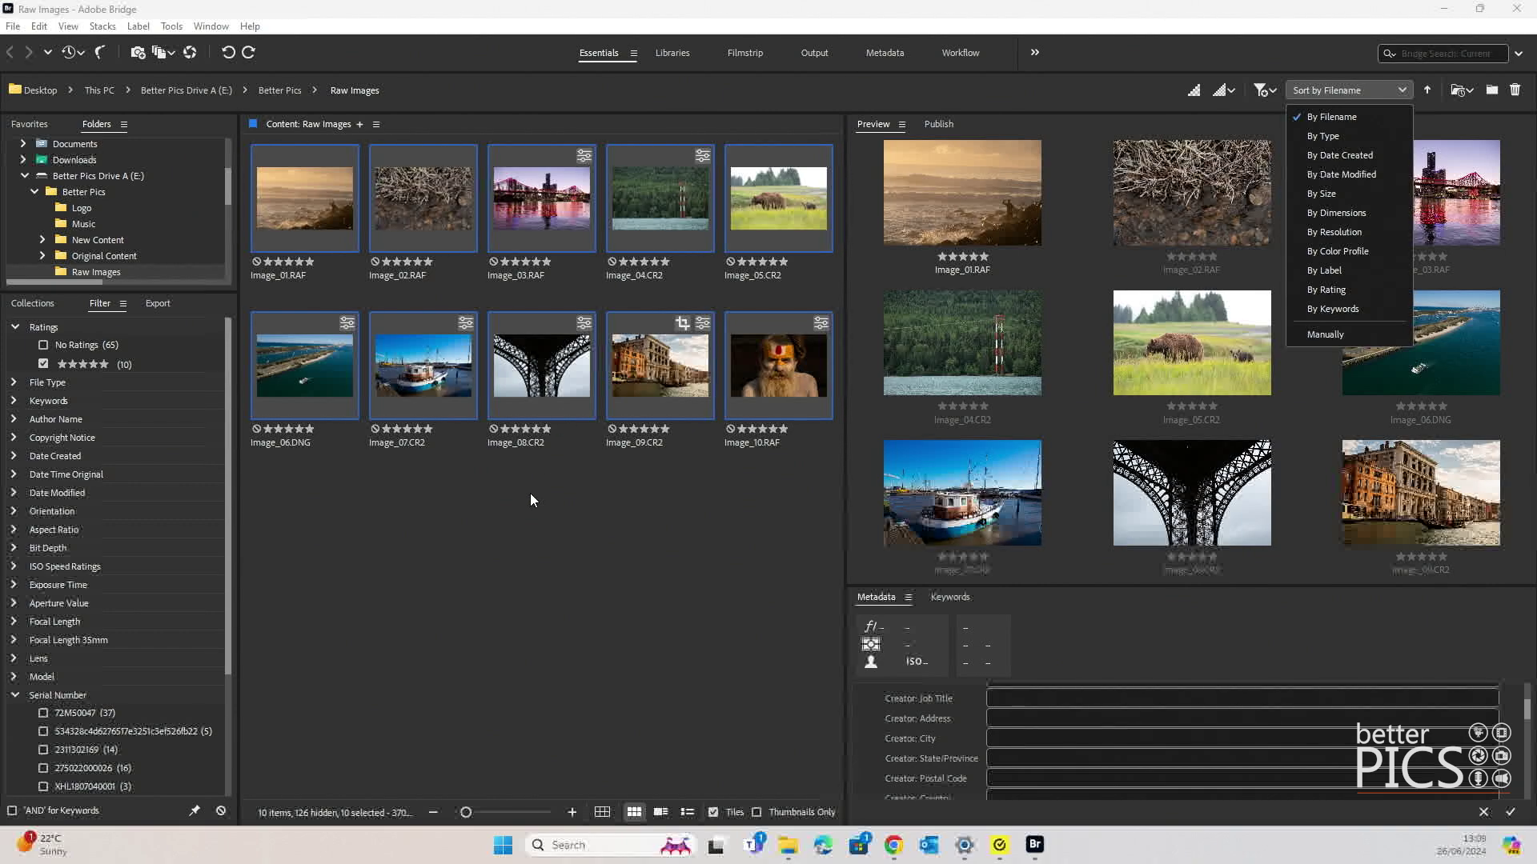
- Sort the images by date created and preview the boat, Venice, Eiffel Tower and forest photos
left_click(1360, 155)
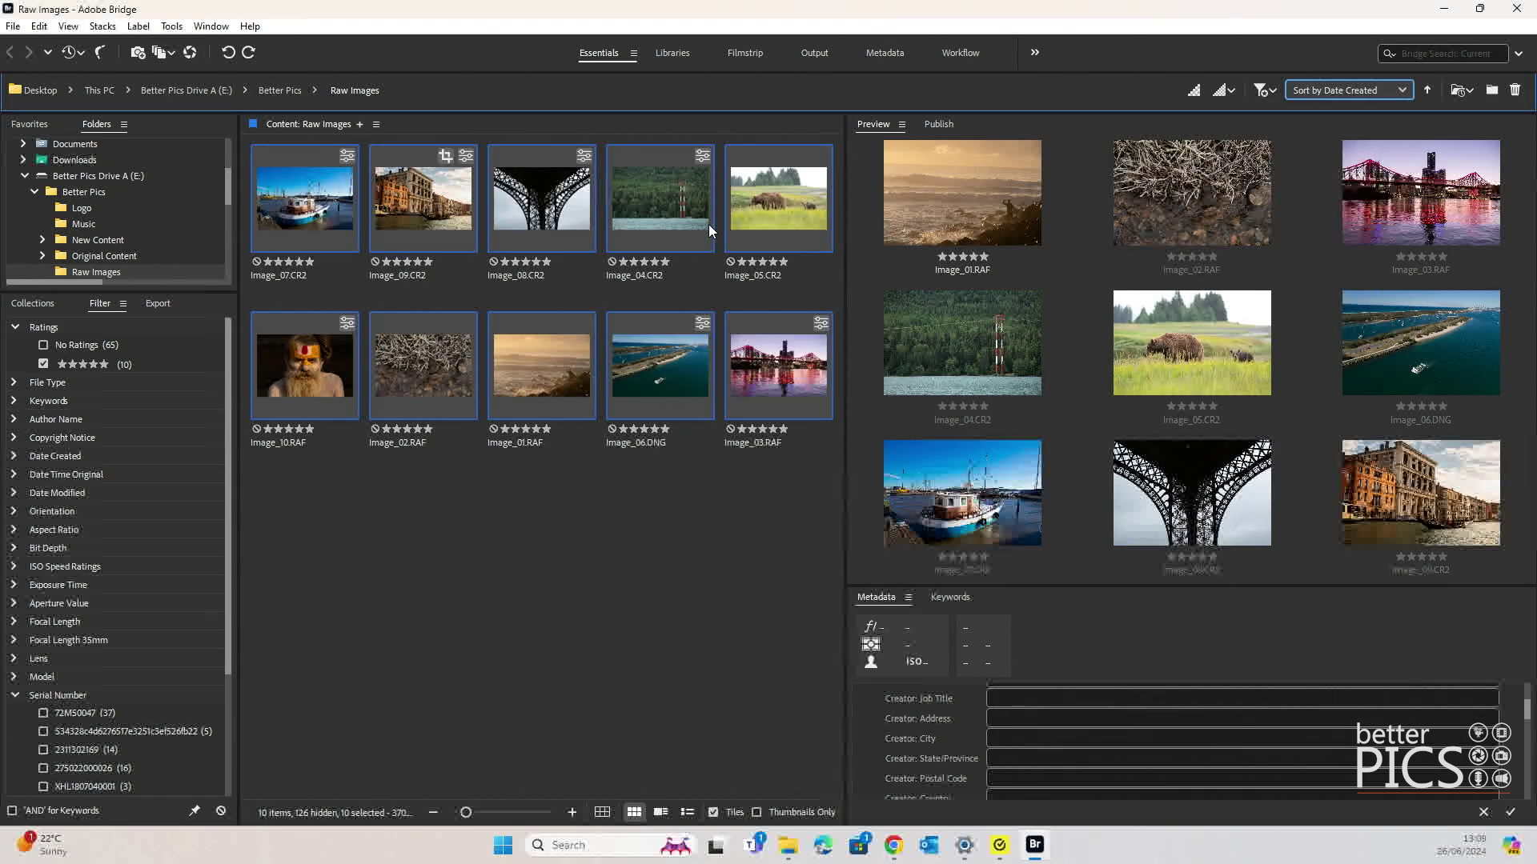
left_click(684, 497)
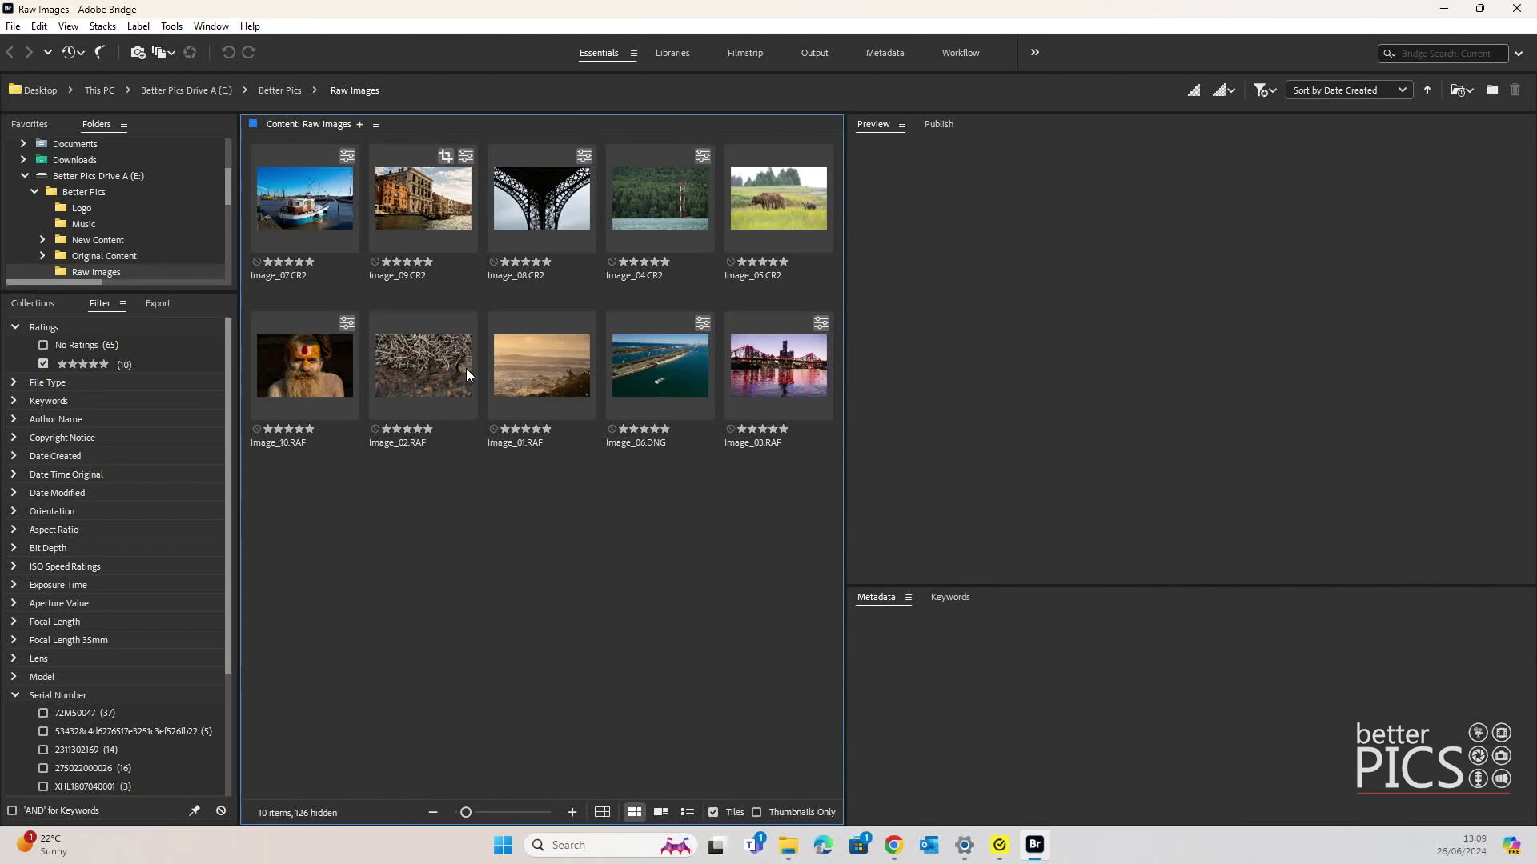
left_click(286, 194)
left_click(422, 190)
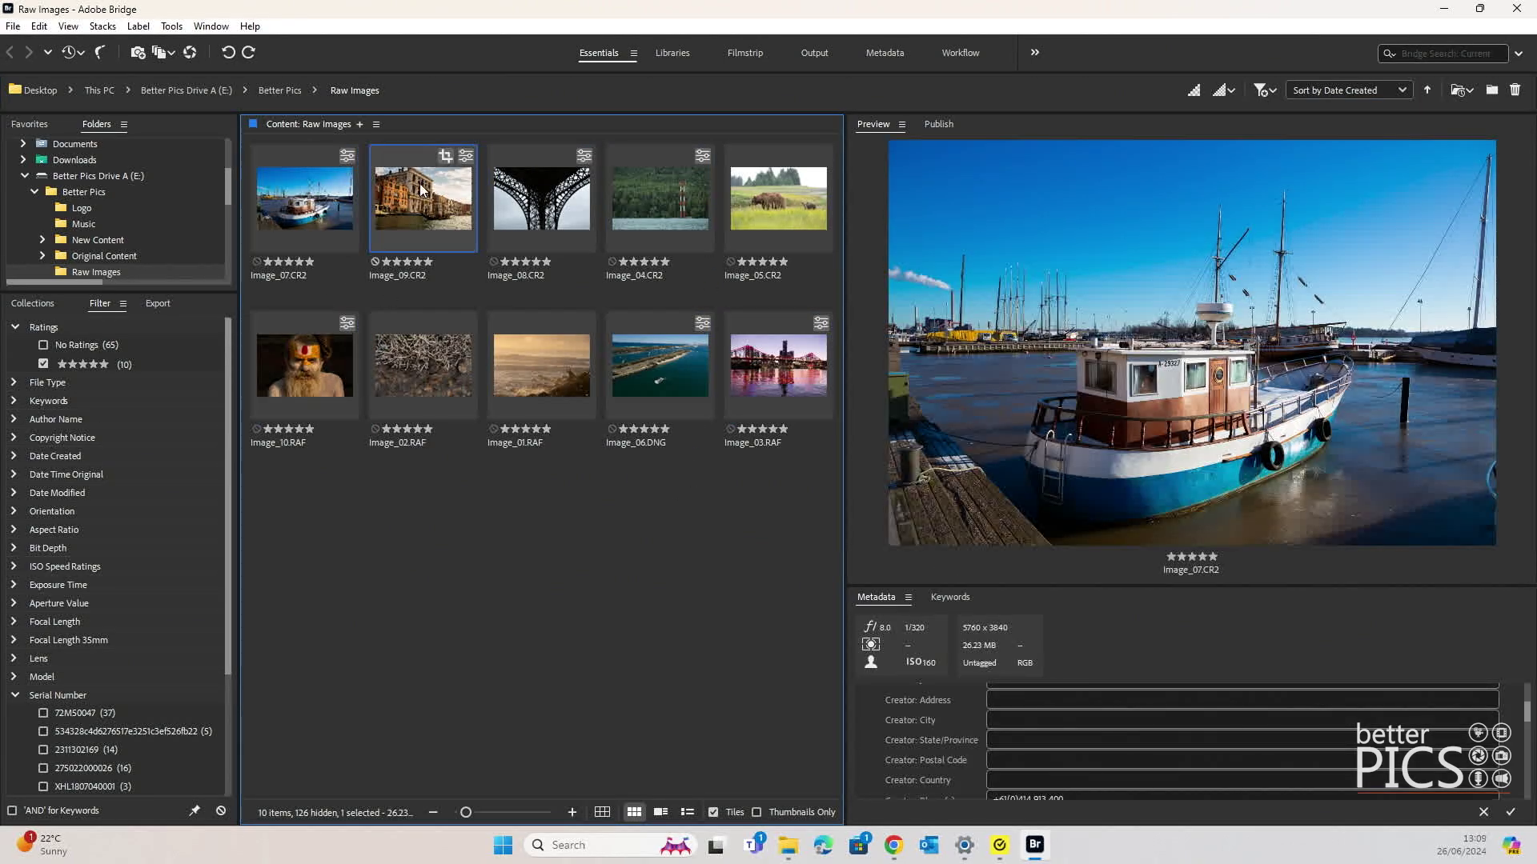
left_click(558, 200)
left_click(643, 208)
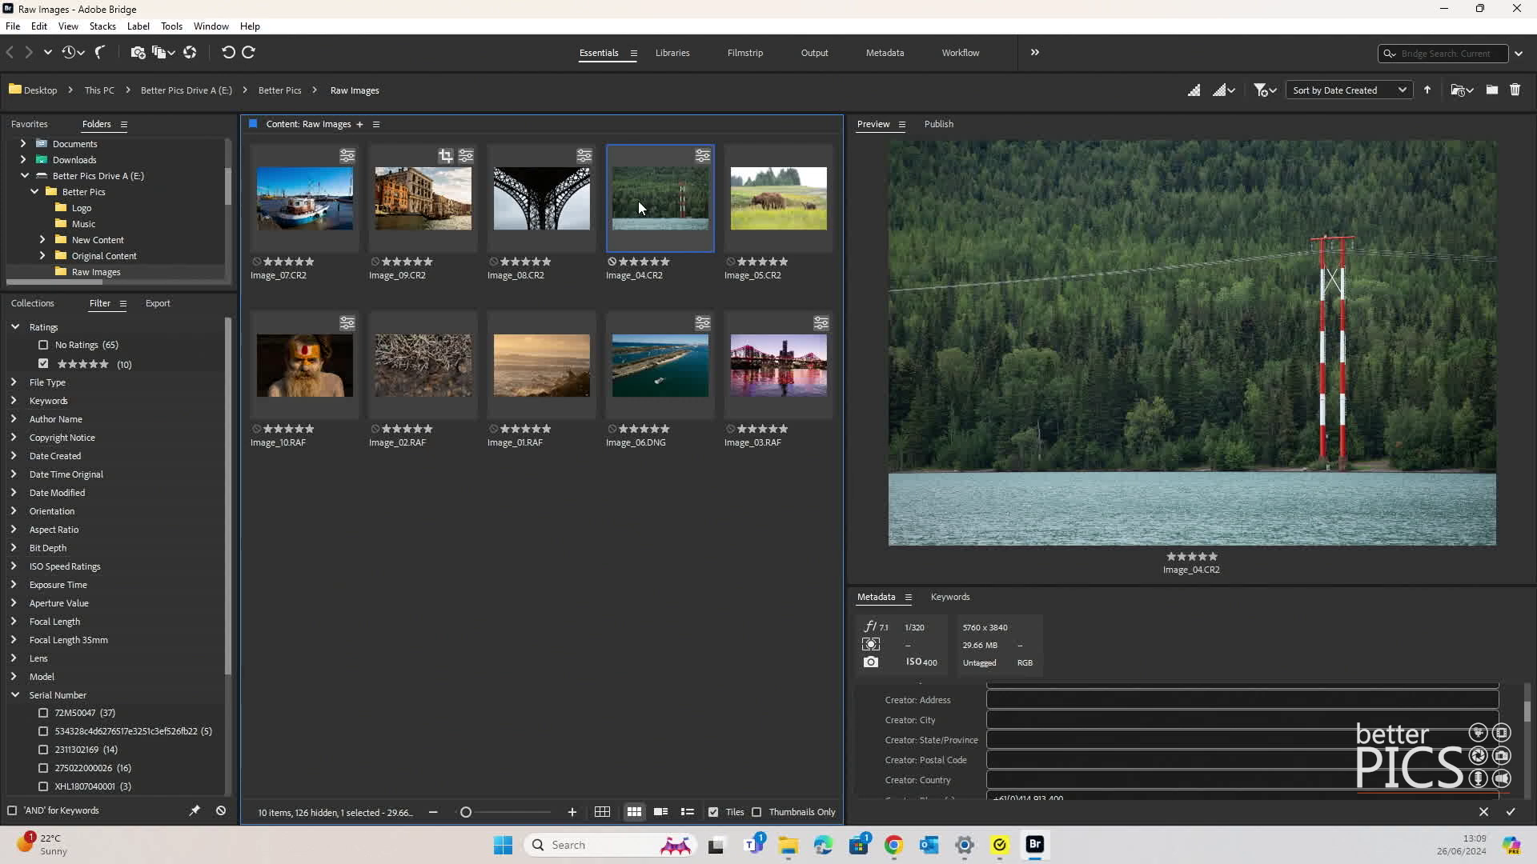
left_click(295, 207)
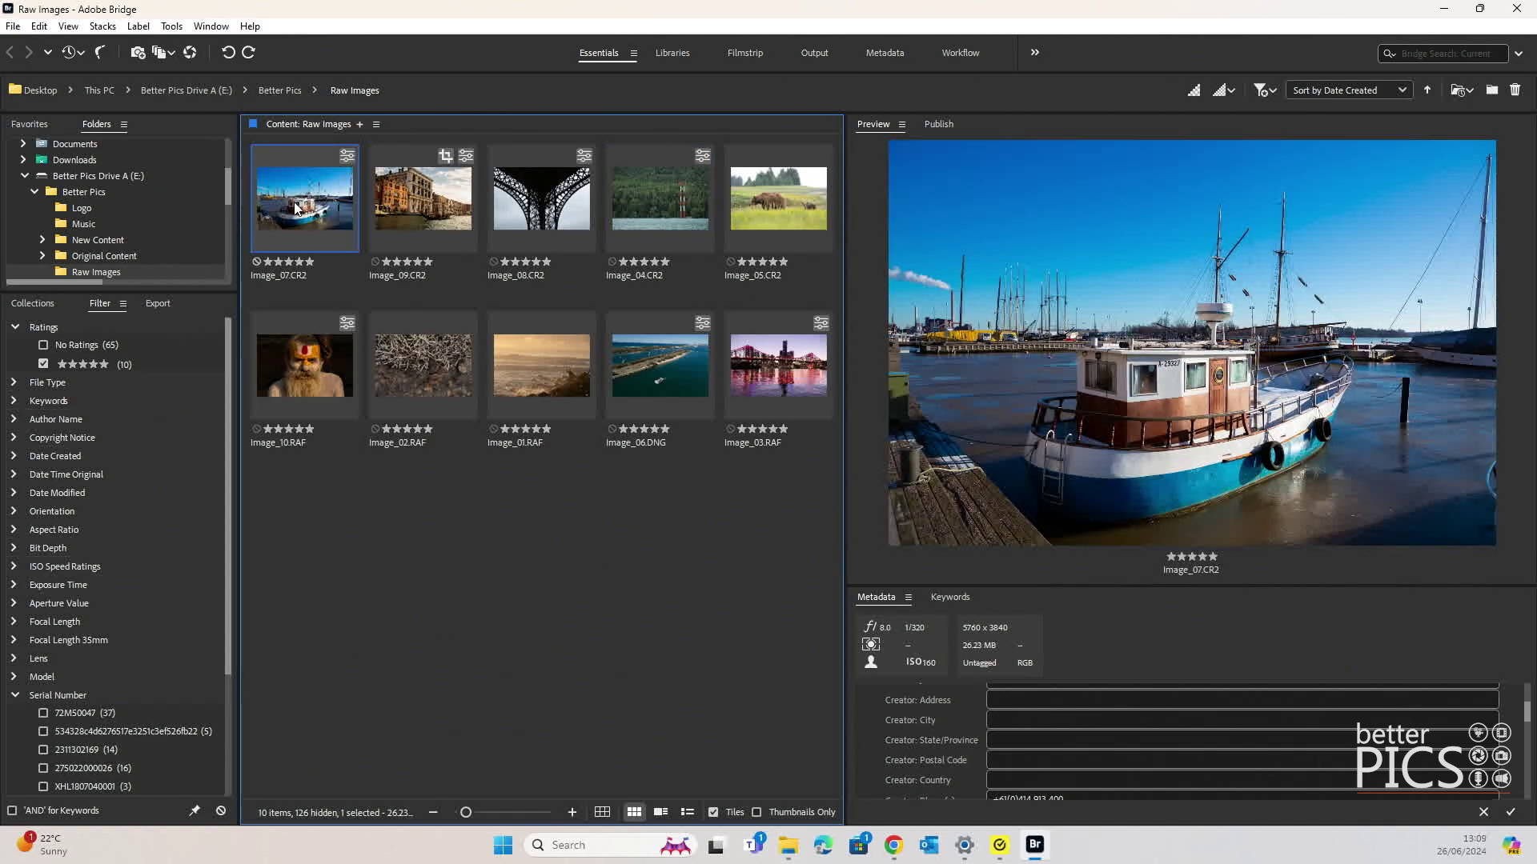
- Batch rename all ten images from sequence number 1 as Image_01–Image_10 by date
key("ctrl+a")
right_click(389, 190)
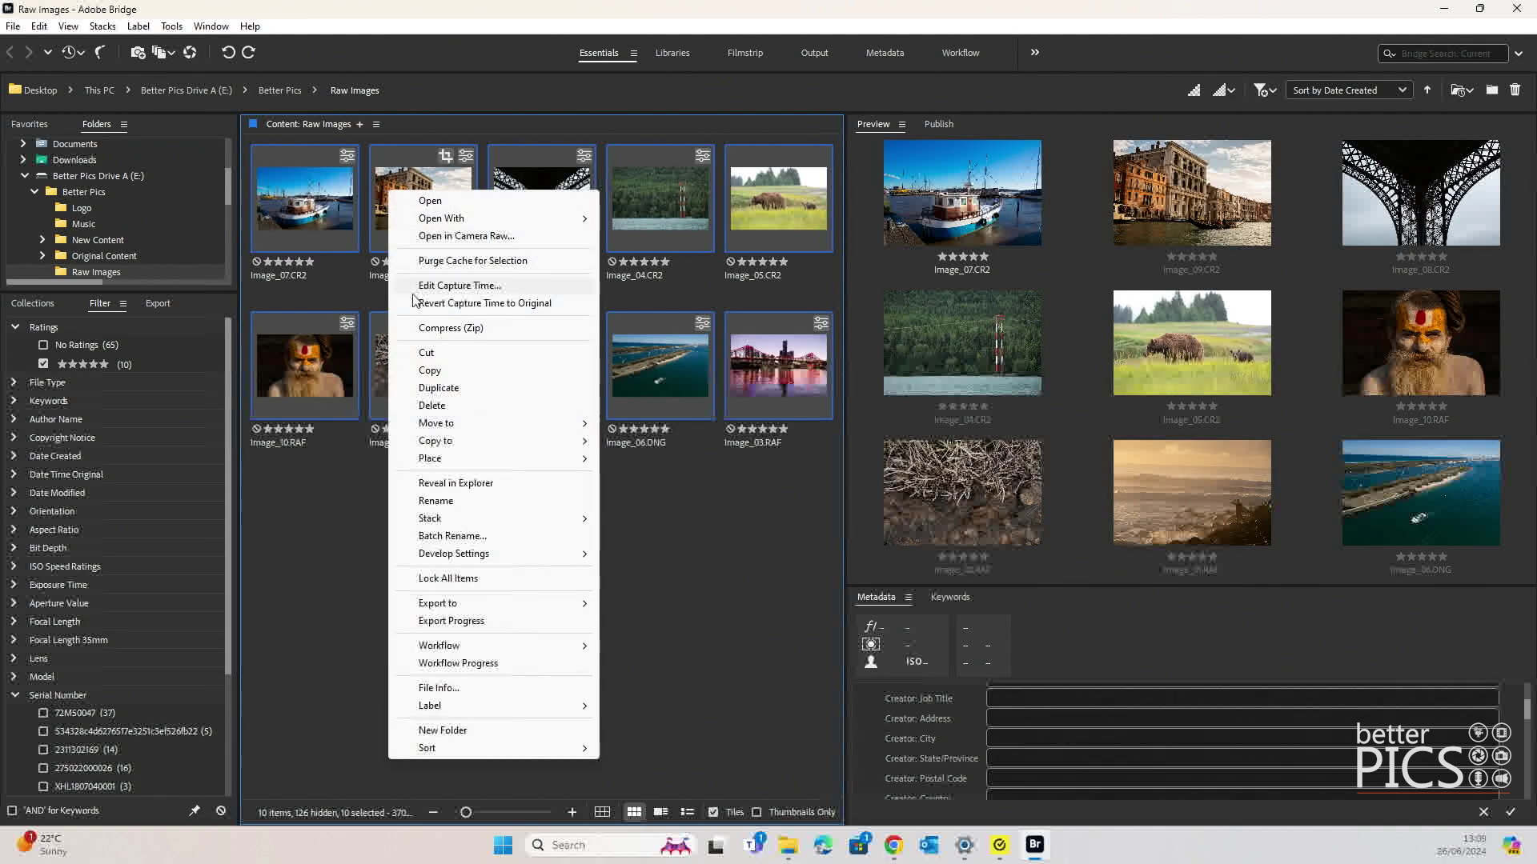
left_click(459, 536)
double_click(641, 457)
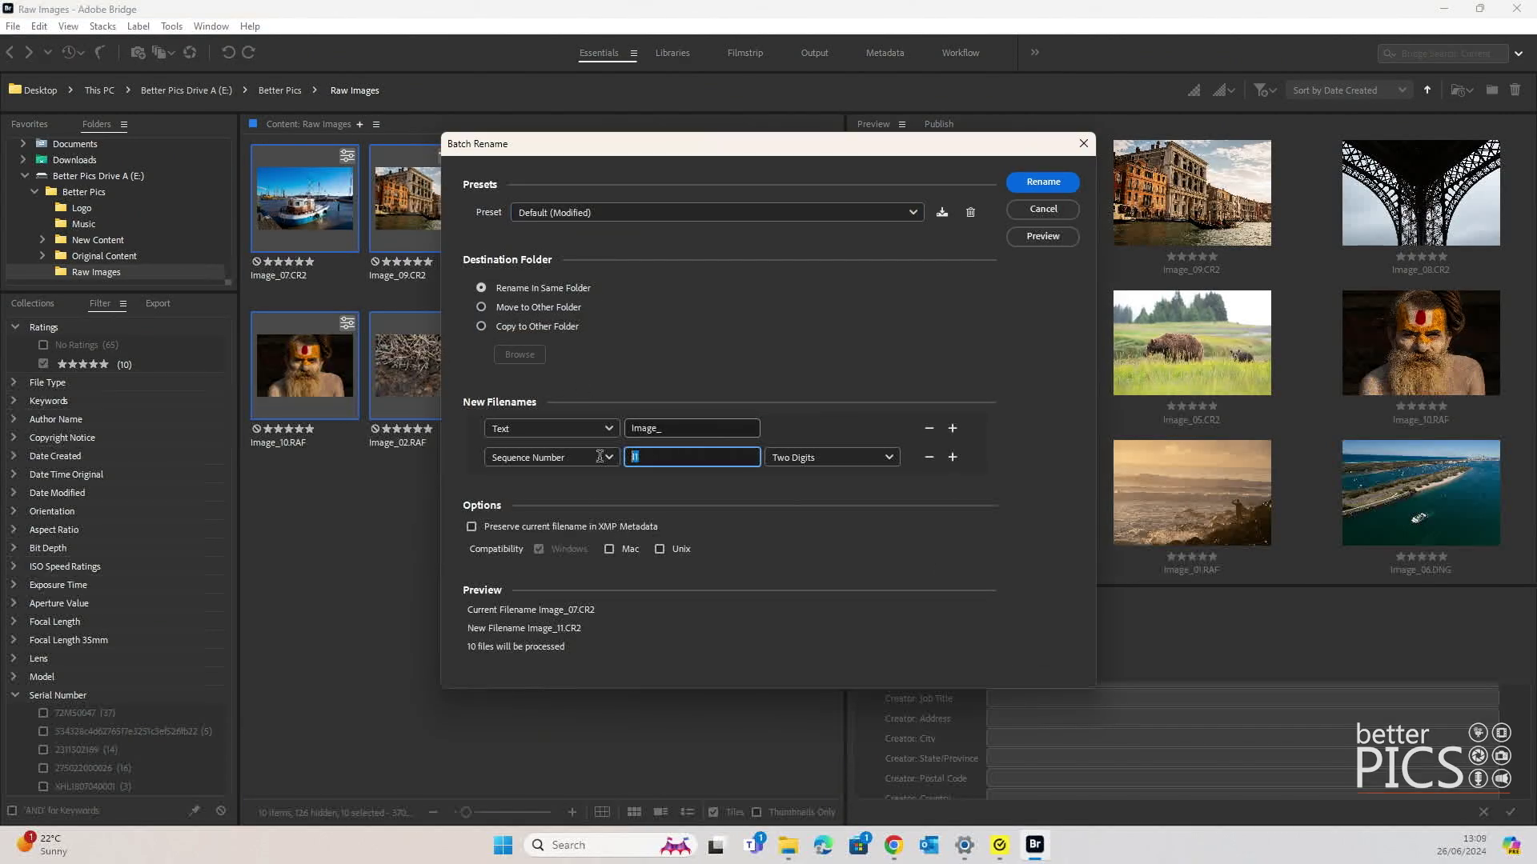
type("1")
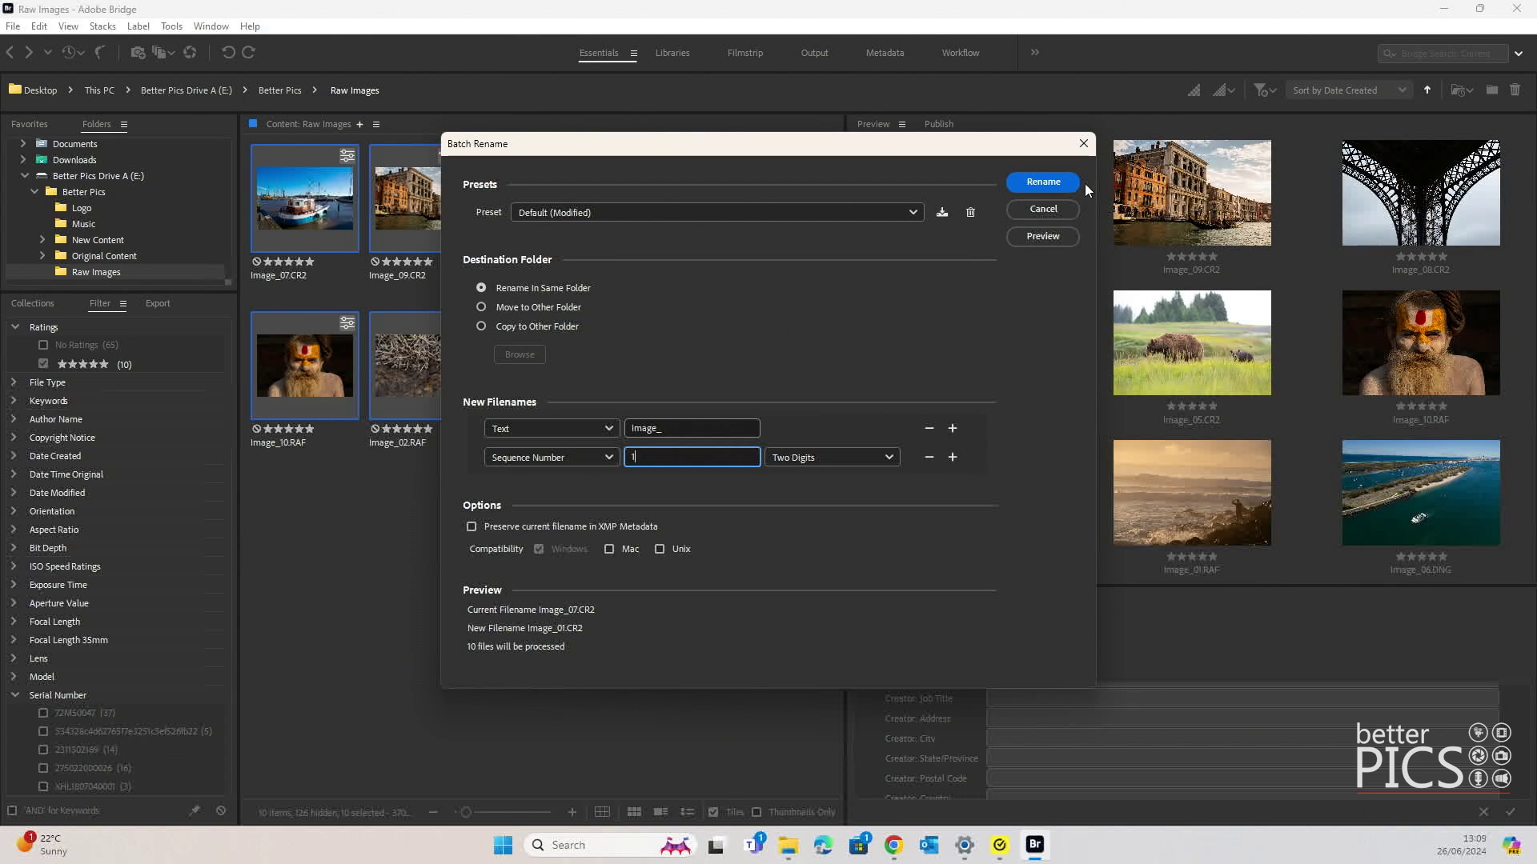
left_click(1063, 183)
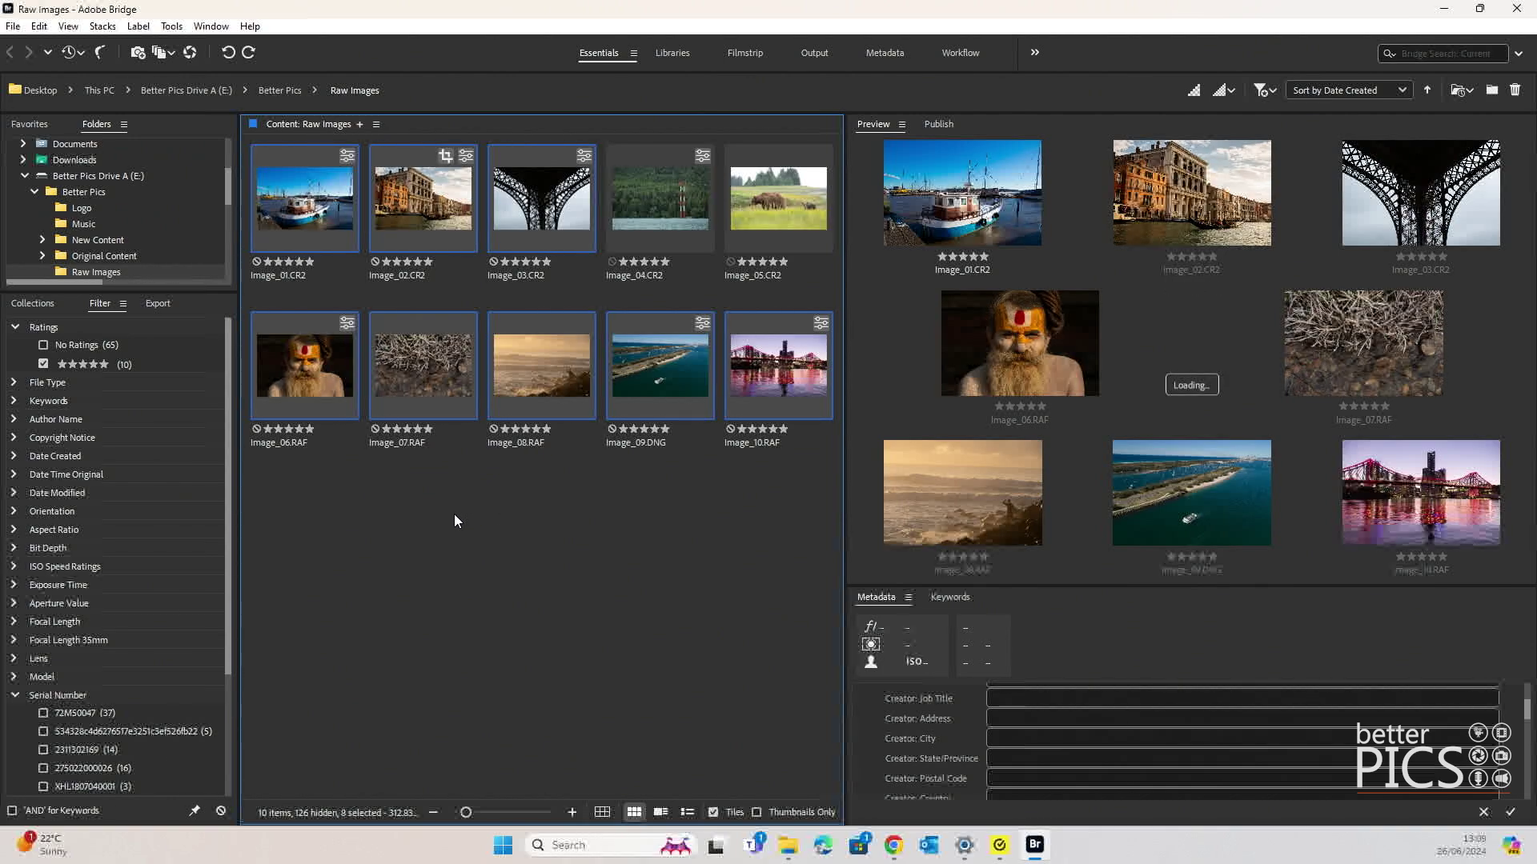
- Drag thumbnails into the order Image_02, 03, 05, 04, 06, 08, 07, 01, 10, 09, then select all ten
left_click(427, 530)
key("Down")
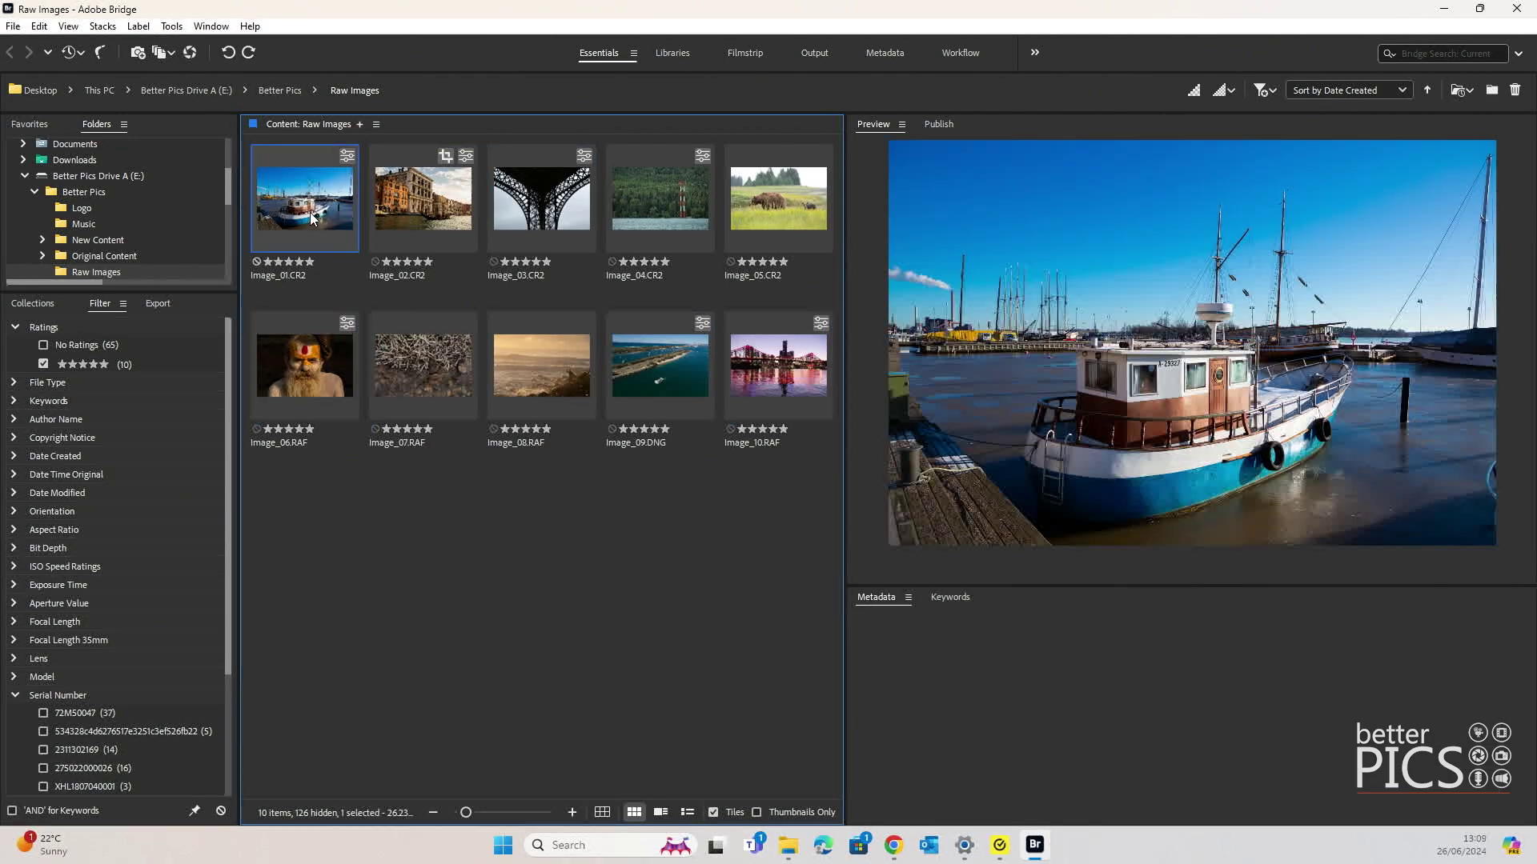
key("Down")
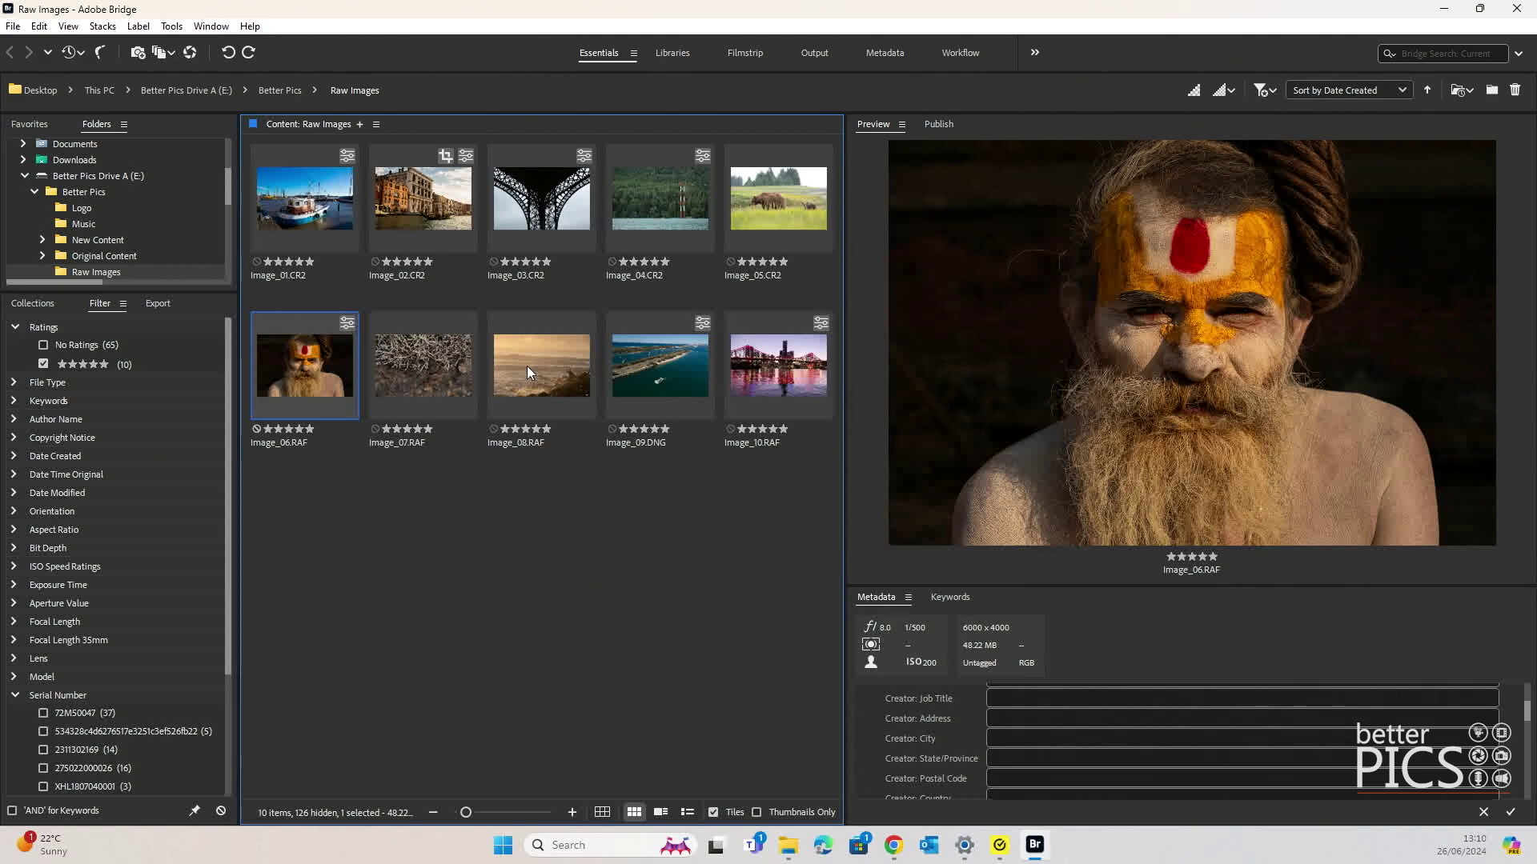
left_click_drag(577, 397, 372, 357)
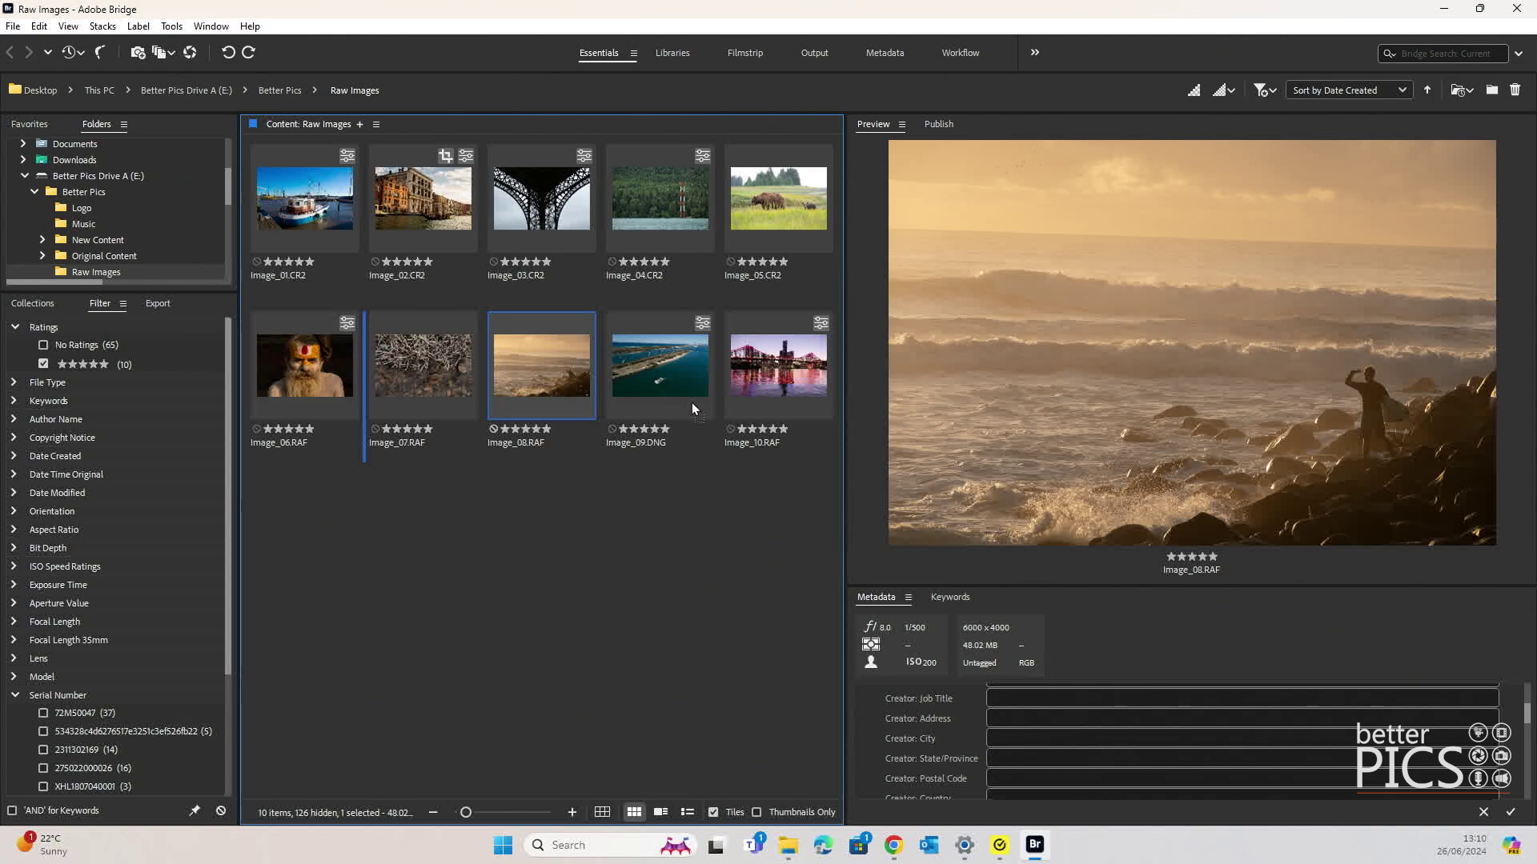
left_click_drag(692, 405, 560, 432)
left_click_drag(778, 365, 649, 333)
left_click_drag(779, 195, 613, 226)
left_click_drag(305, 200, 604, 361)
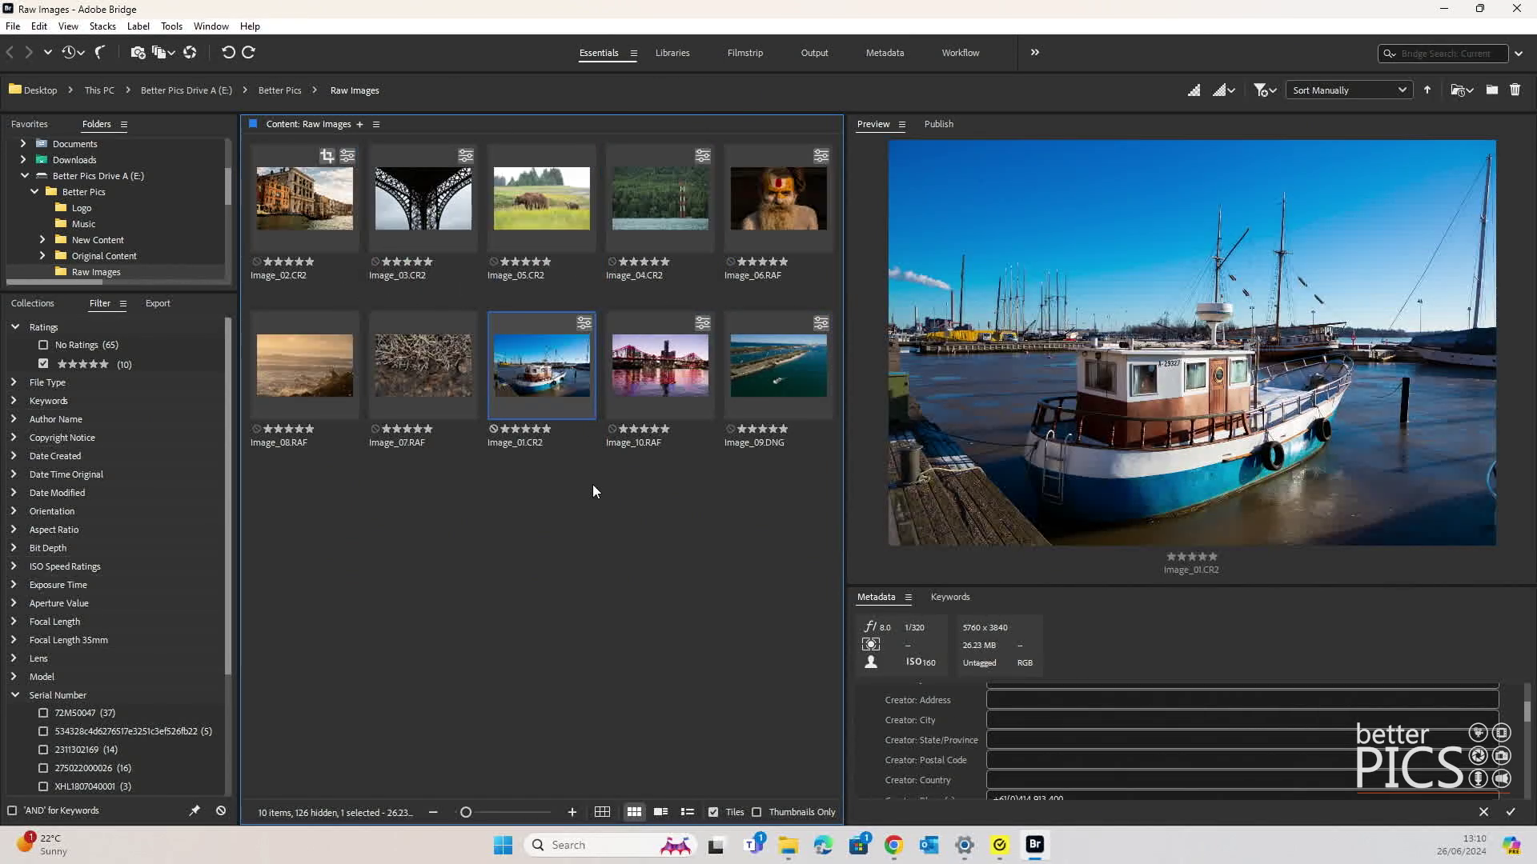
left_click_drag(307, 510, 766, 164)
- Batch rename the ten images from sequence number 1 in the custom order, then deselect them
right_click(580, 194)
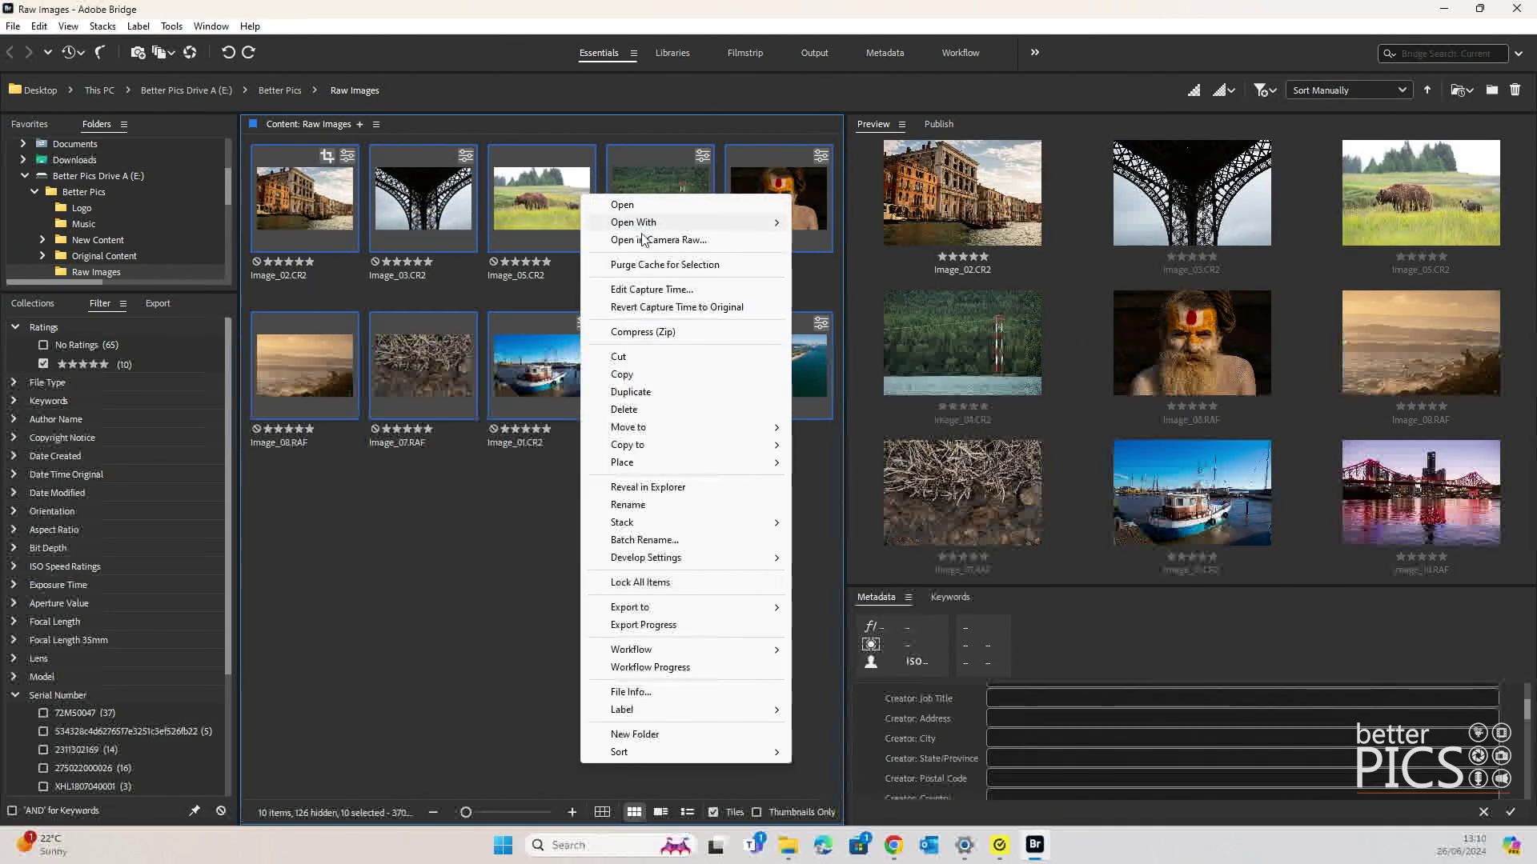
left_click(679, 542)
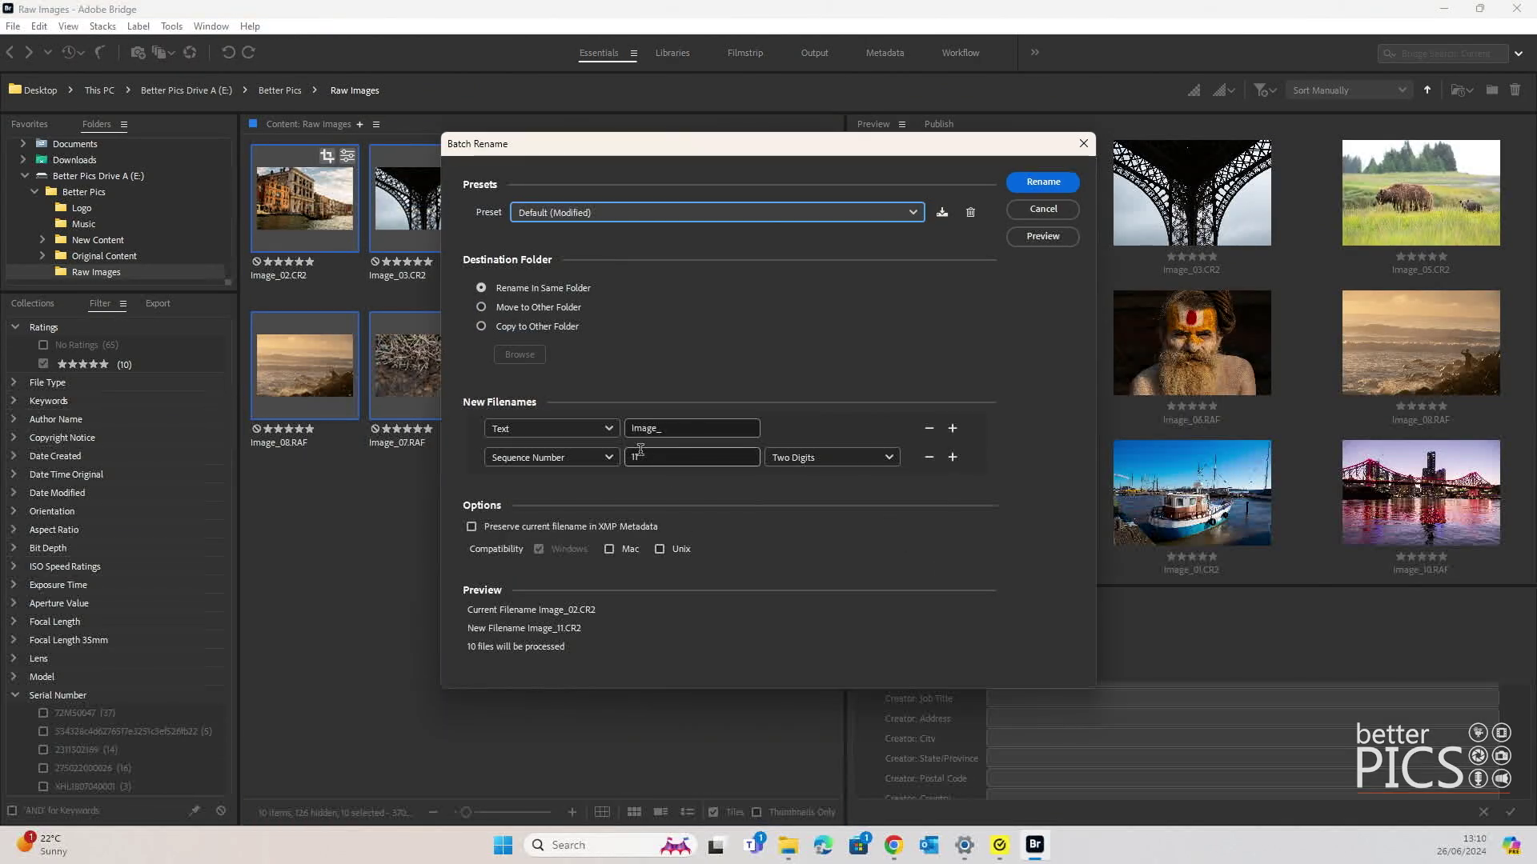
left_click_drag(665, 457, 608, 465)
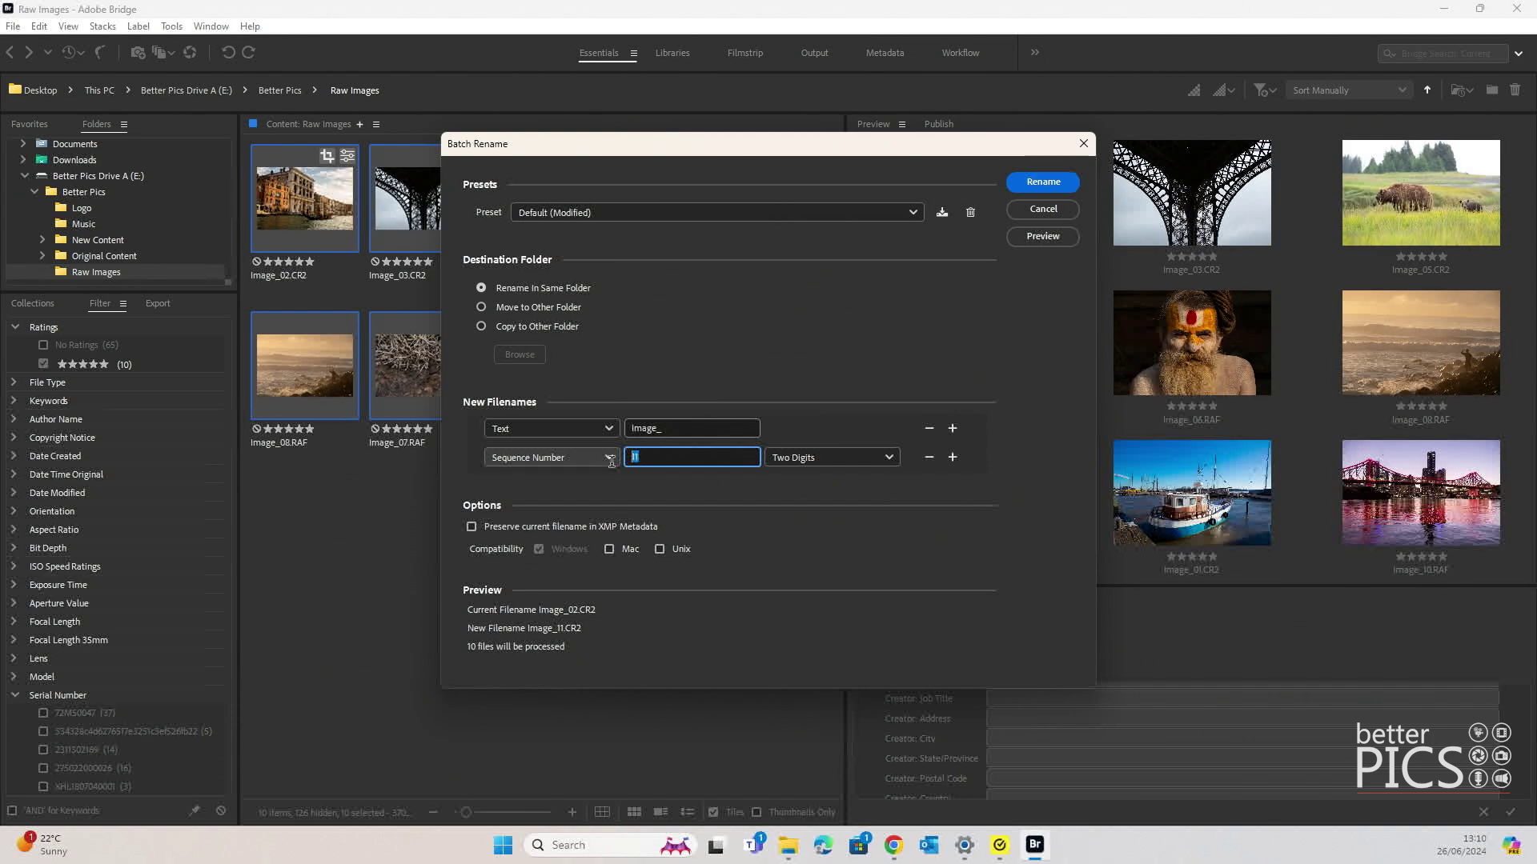
type("1")
left_click(1042, 185)
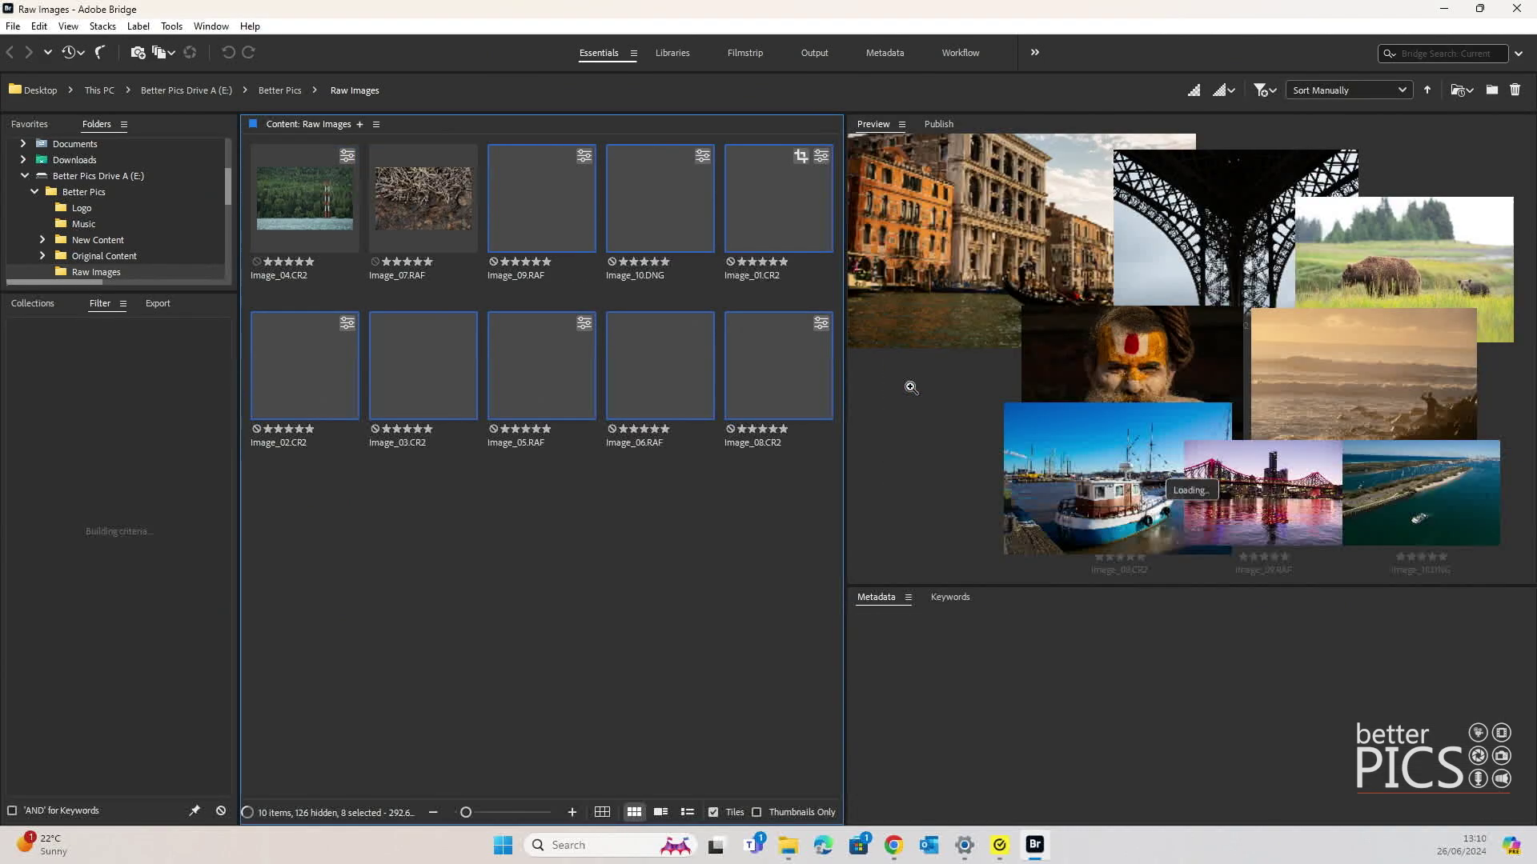
left_click(666, 542)
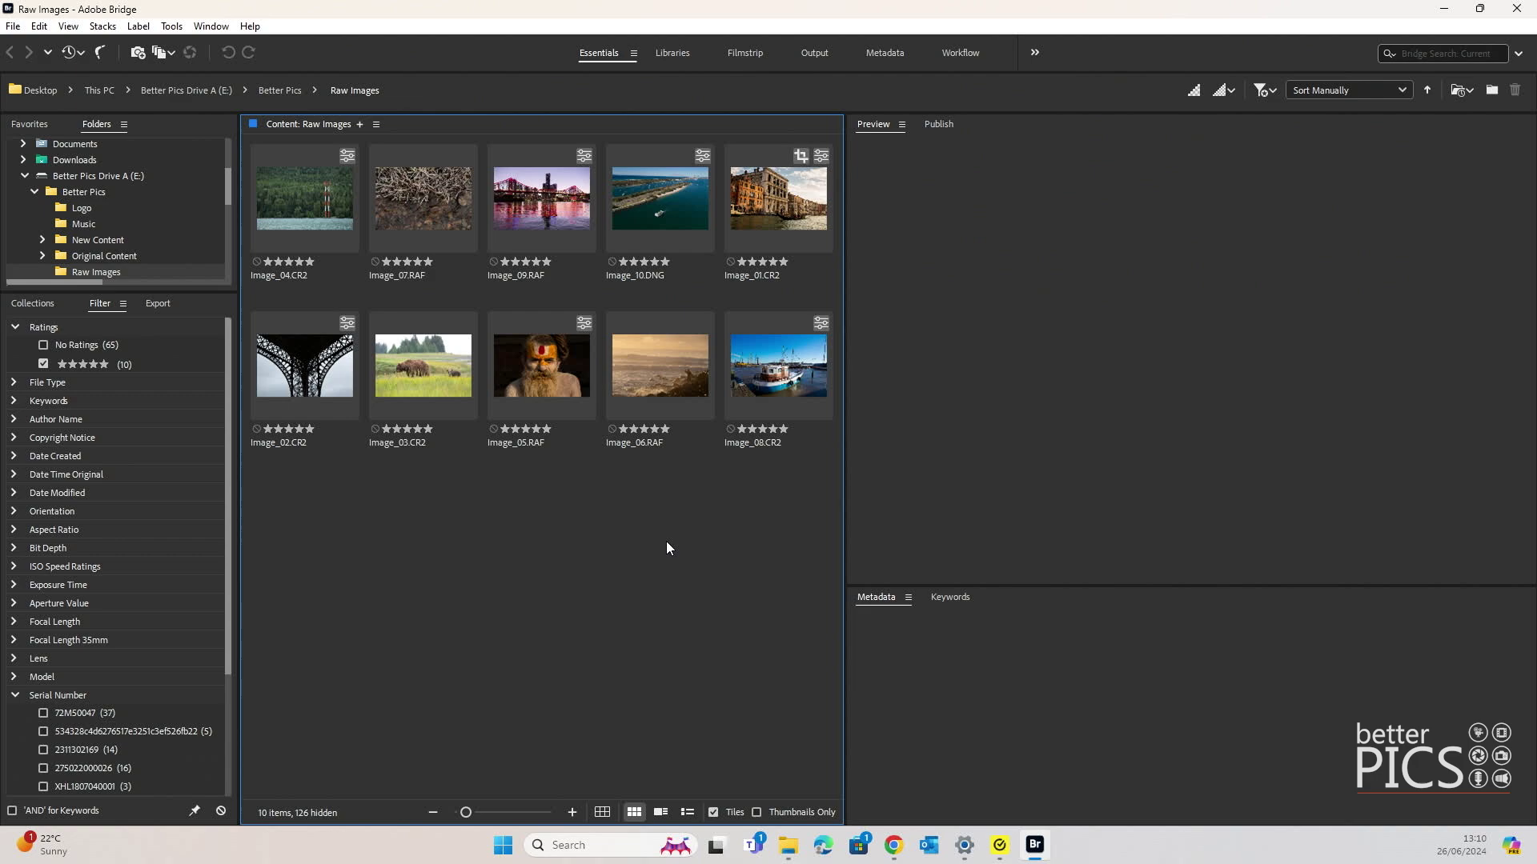